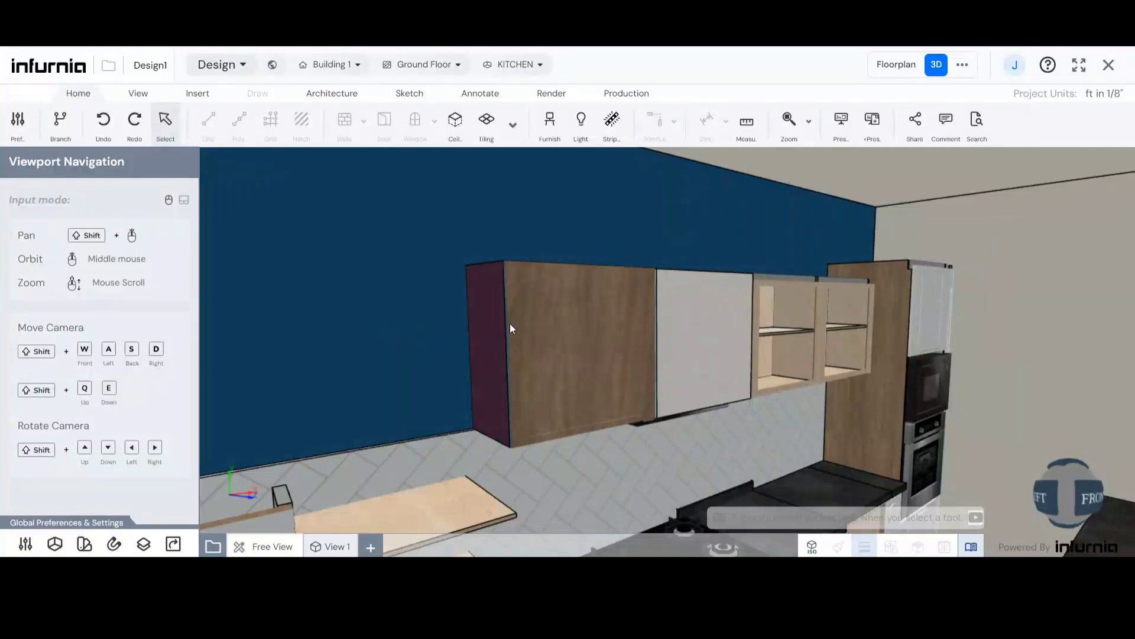
Step: Select wall cabinet C 12 and bring its customisation options into view, down to Cornice
left_click(512, 323)
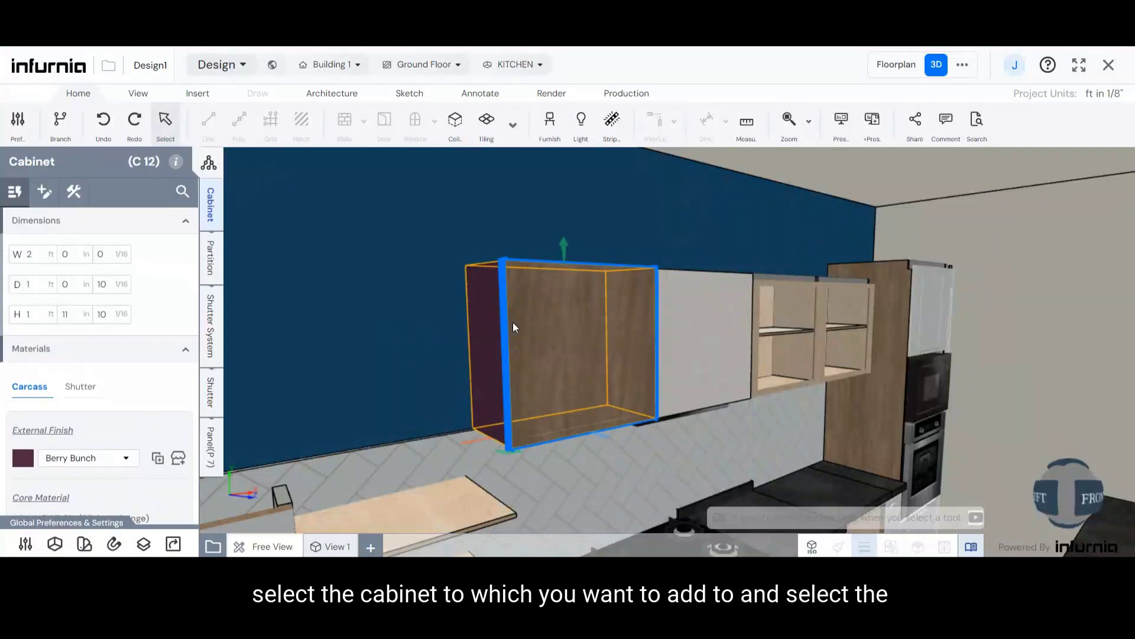
left_click(44, 196)
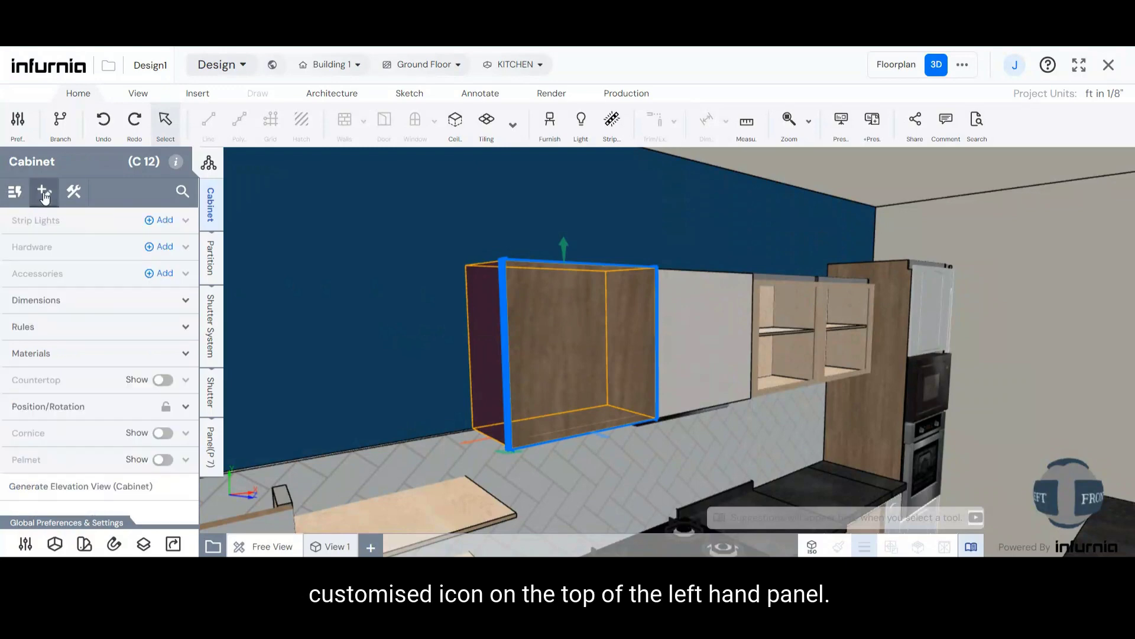
scroll(89, 307, "down", 2)
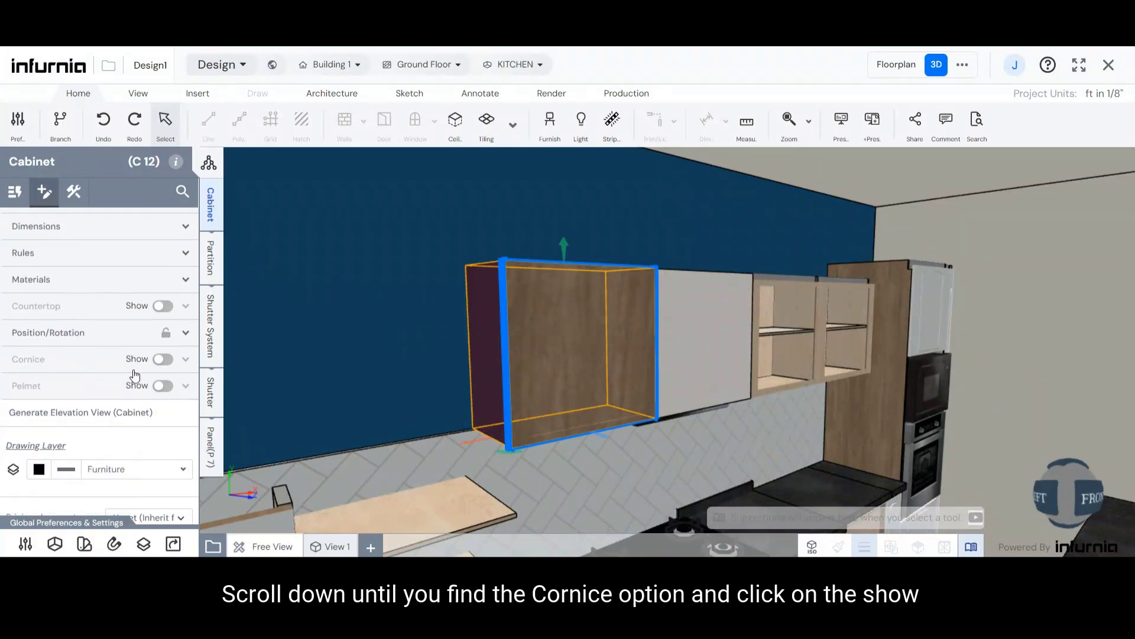
Step: Switch on the cornice and browse the Cornices and Pelmets library, checking Pelmets before returning to Cornice
left_click(163, 360)
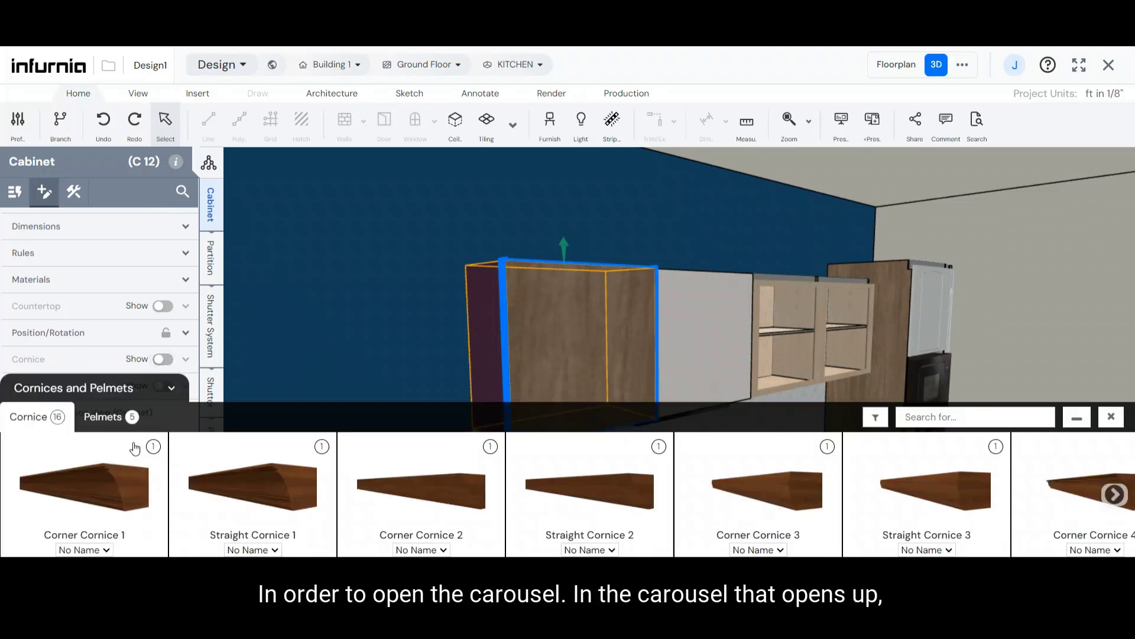
scroll(90, 454, "down", 1)
scroll(90, 454, "down", 3)
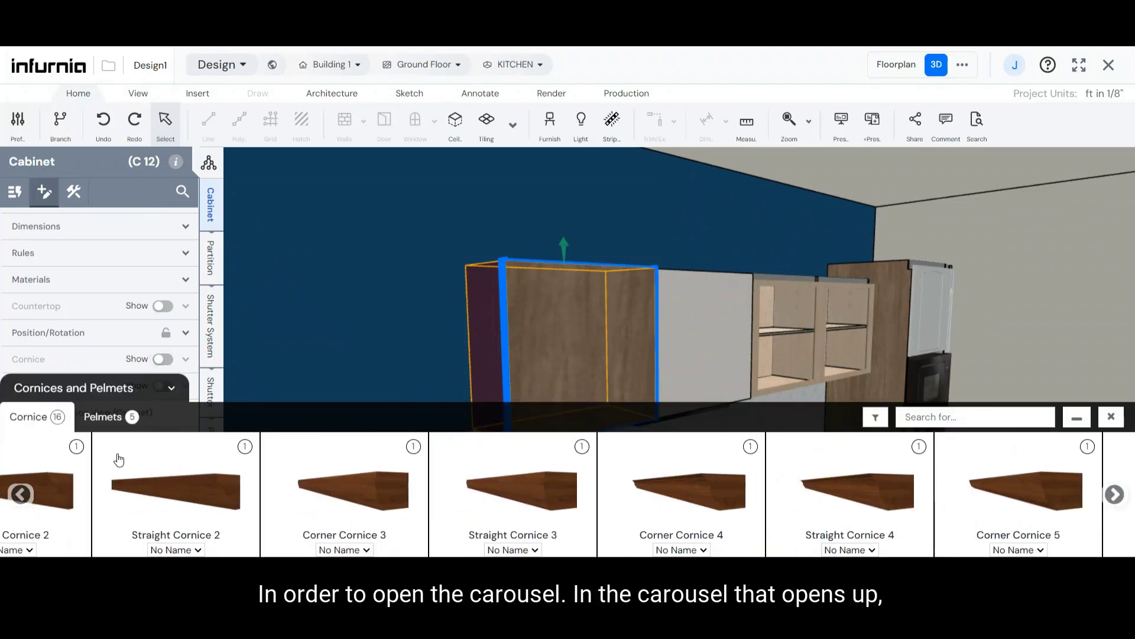
scroll(114, 456, "up", 4)
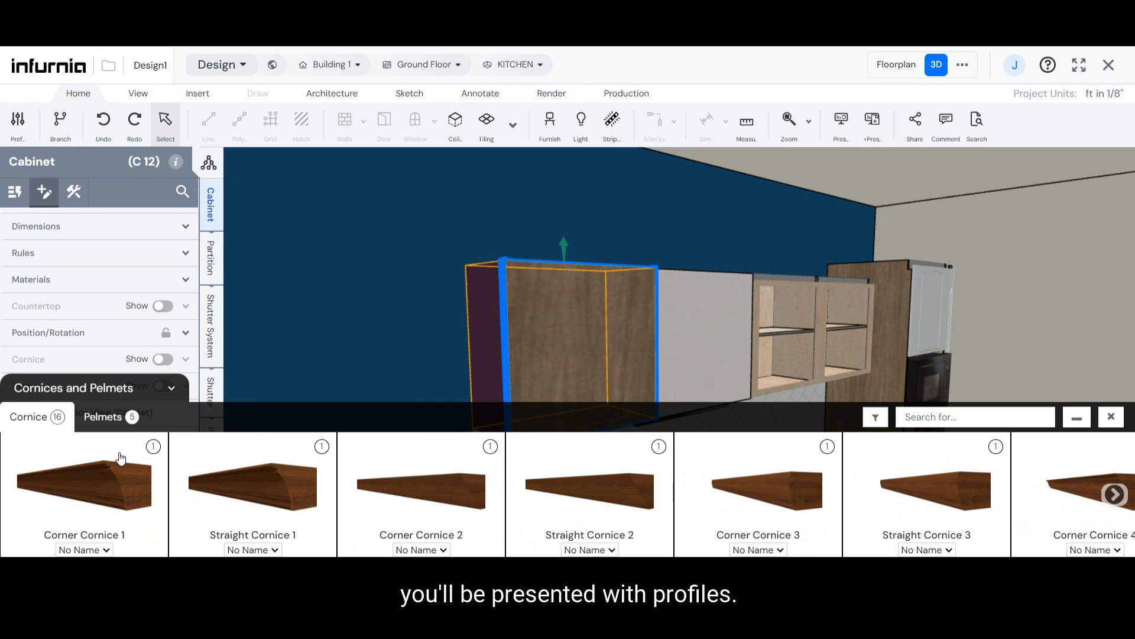
scroll(120, 457, "down", 5)
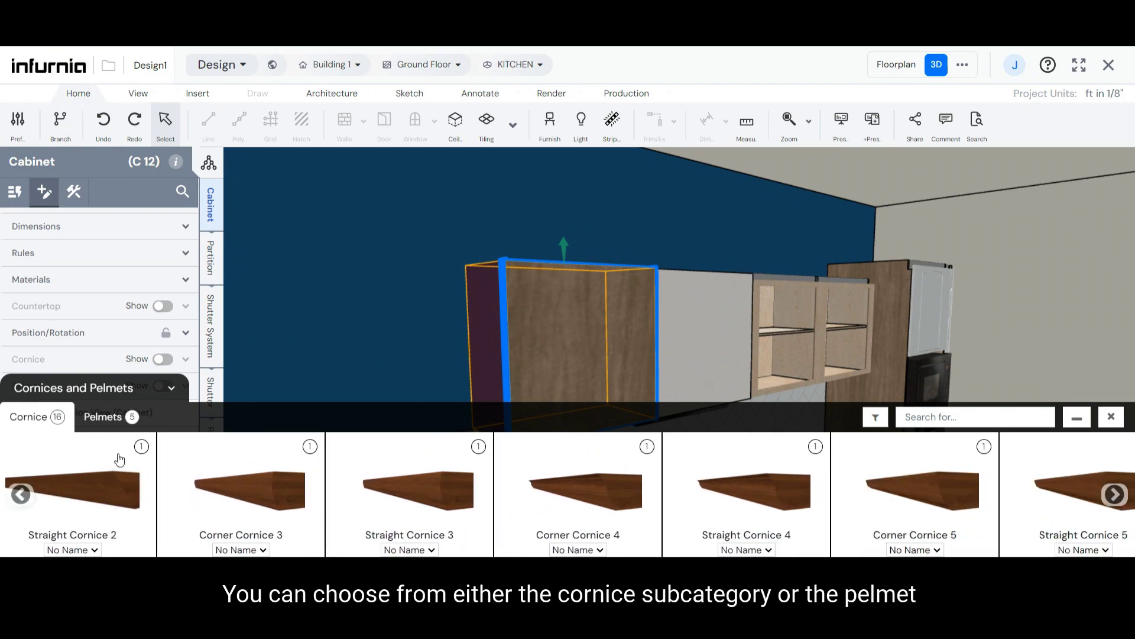
scroll(120, 465, "down", 2)
scroll(118, 461, "up", 3)
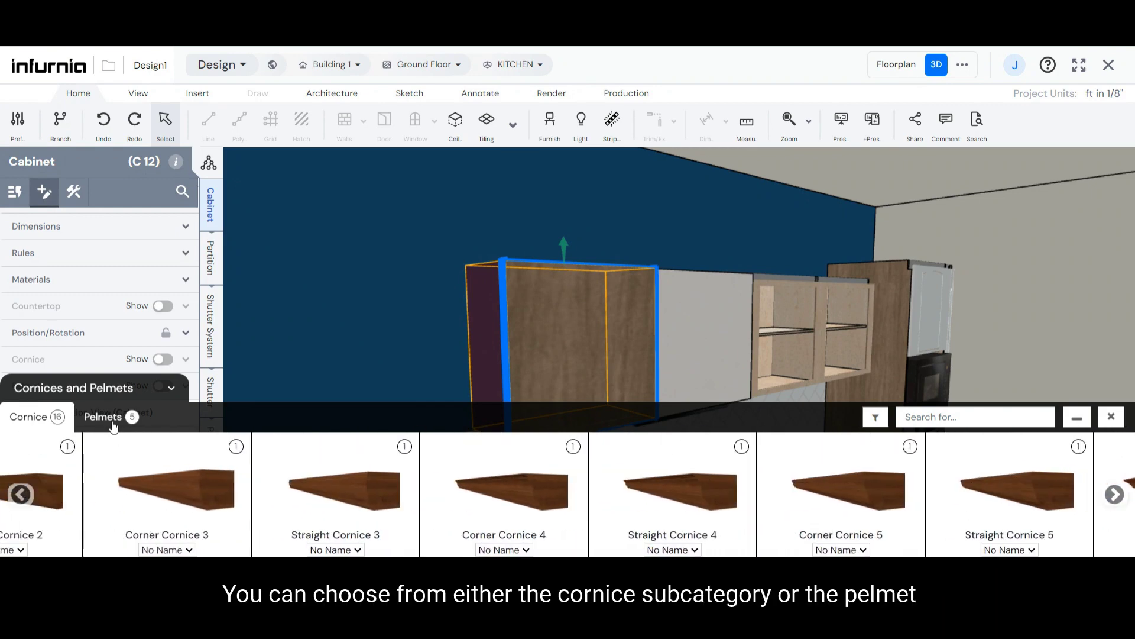
left_click(103, 417)
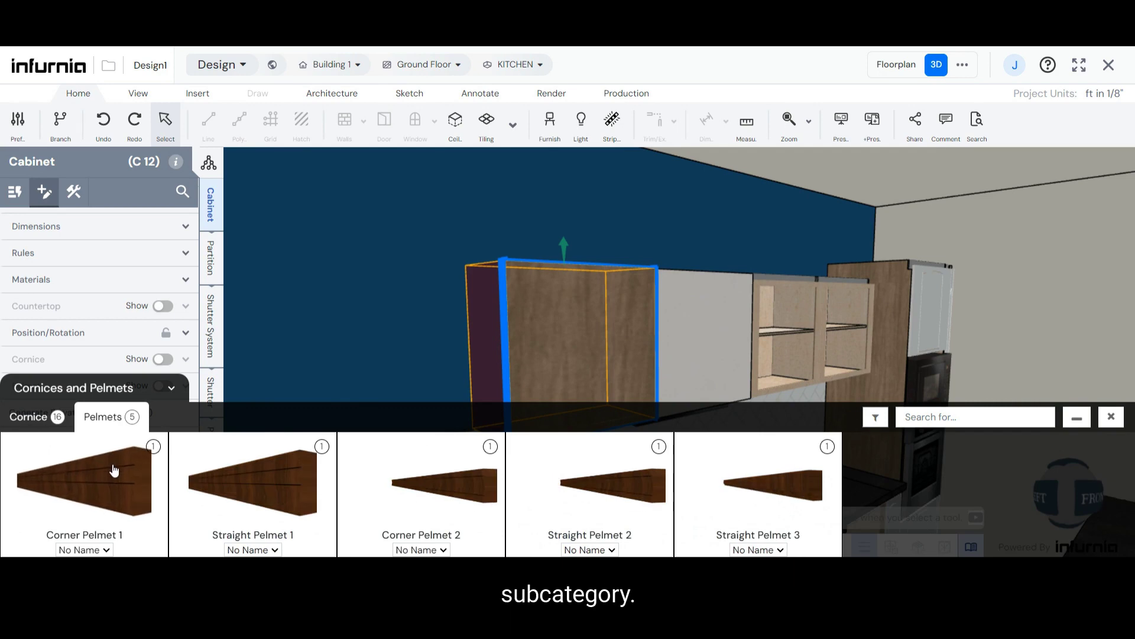
left_click(27, 417)
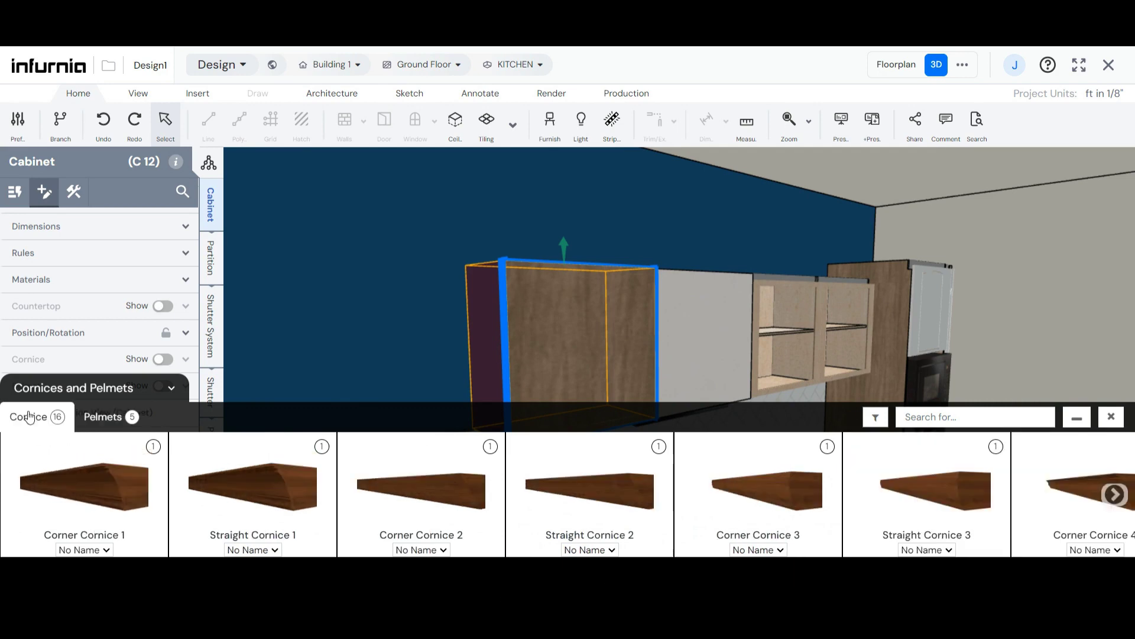
Step: Apply Corner Cornice 2, then replace it with Straight Cornice 2 and zoom to inspect it
left_click(430, 499)
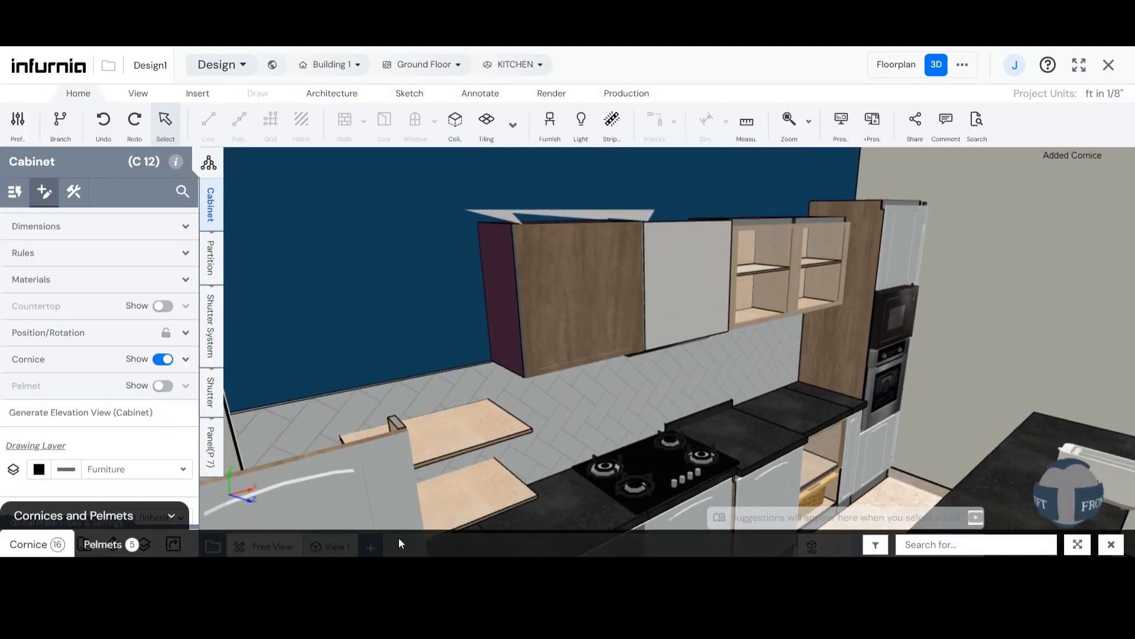
mouse_move(398, 538)
left_click(612, 502)
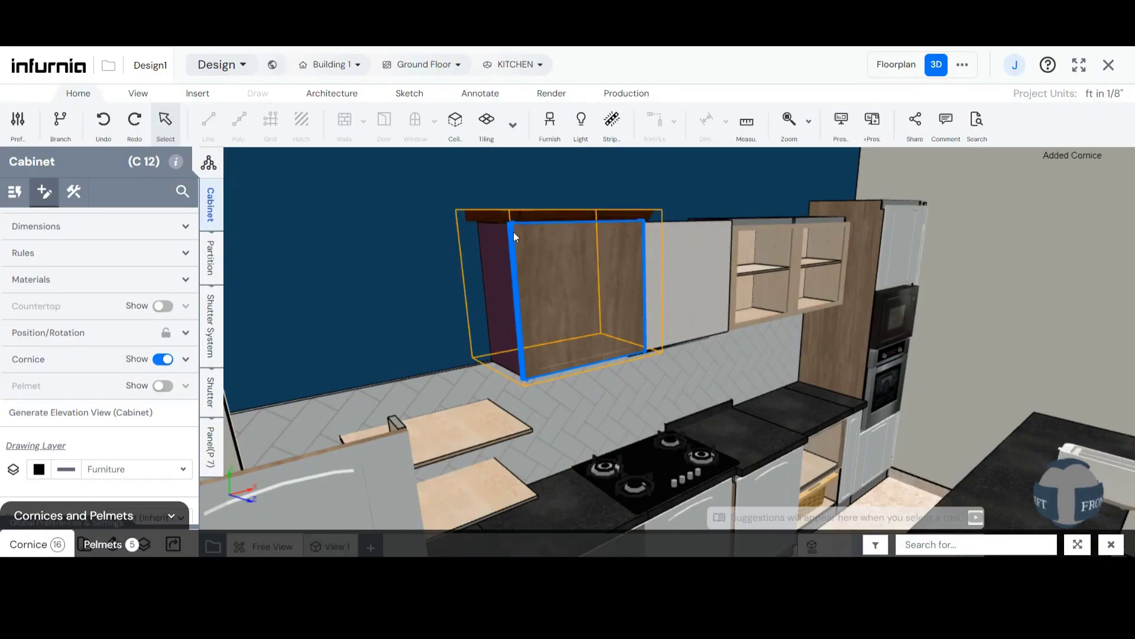
scroll(512, 229, "up", 5)
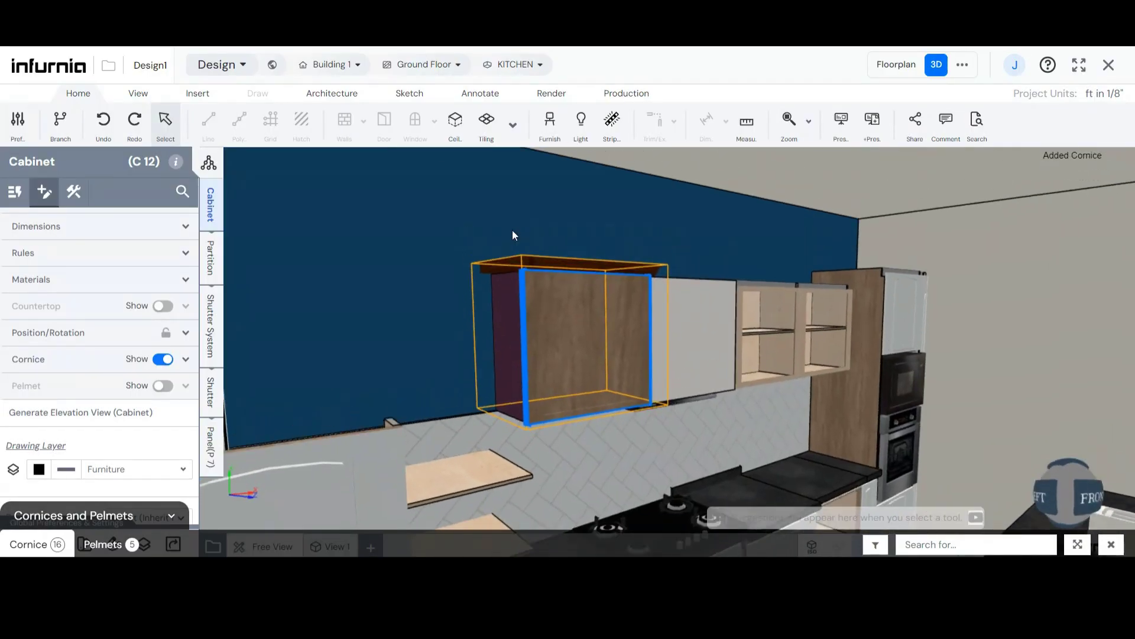
scroll(435, 222, "down", 2)
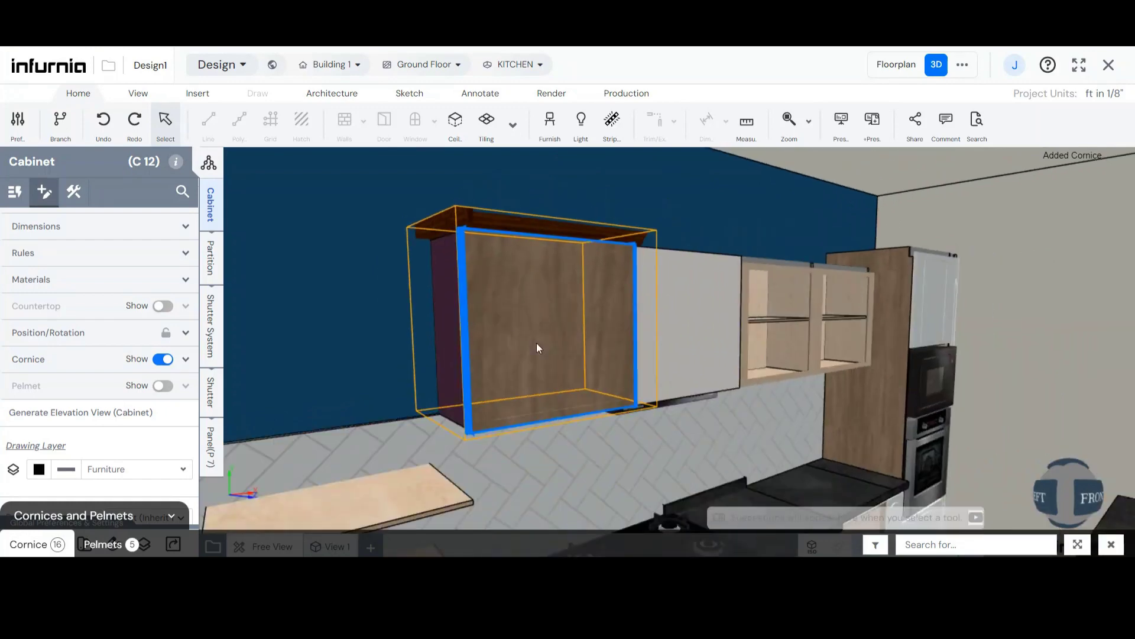
scroll(540, 350, "up", 2)
scroll(491, 335, "down", 2)
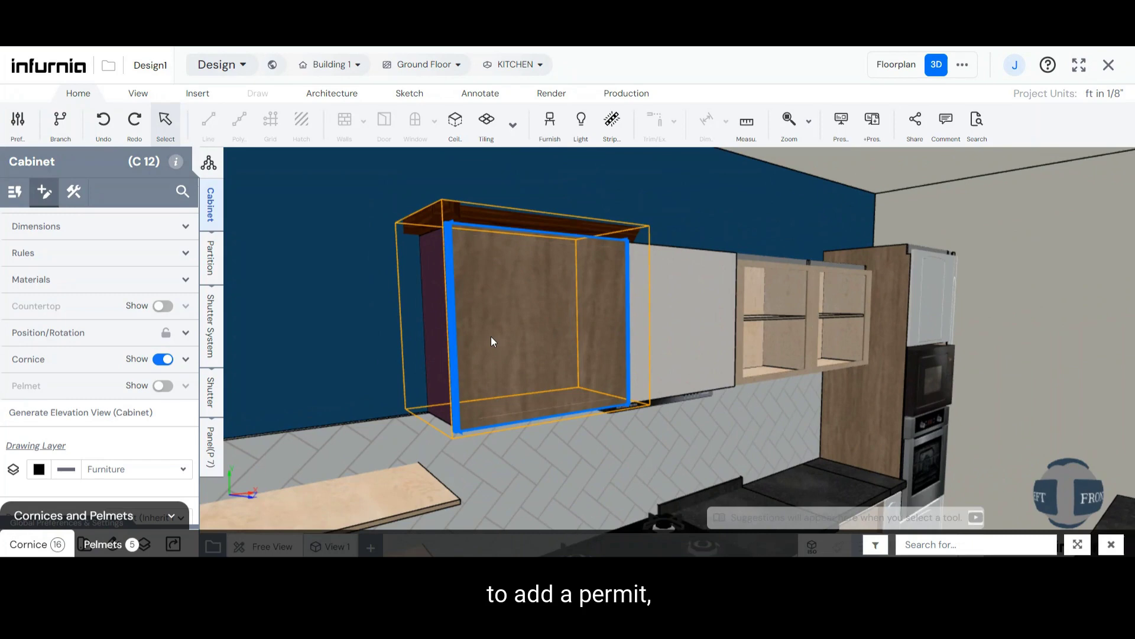
Step: Reselect cabinet C 12 and switch on its pelmet to reopen the profile carousel
left_click(491, 342)
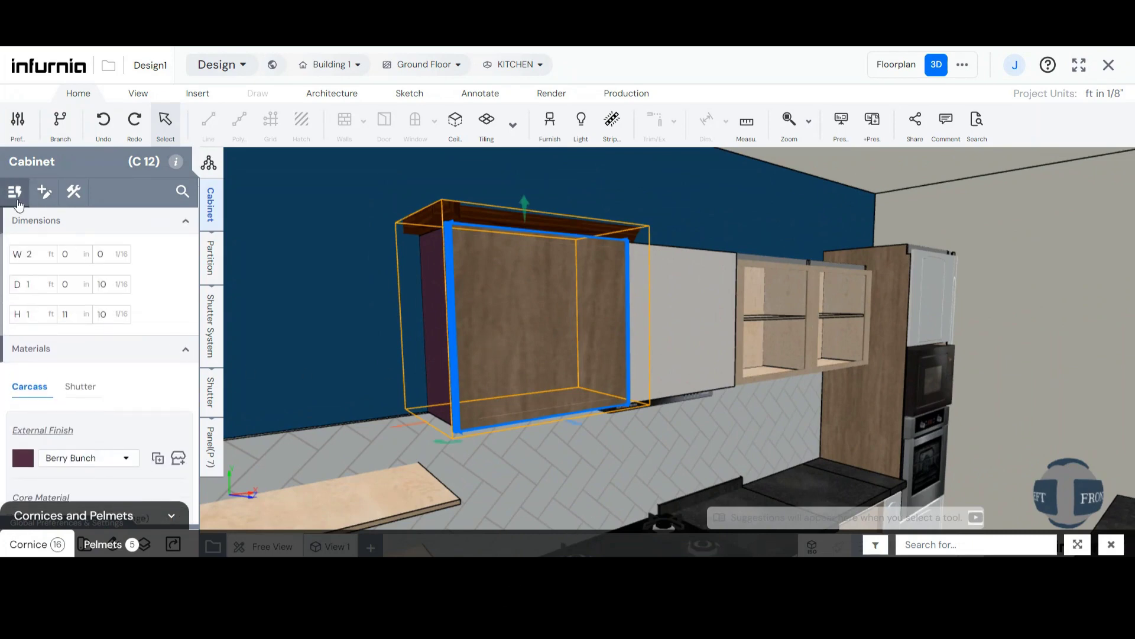
left_click(42, 190)
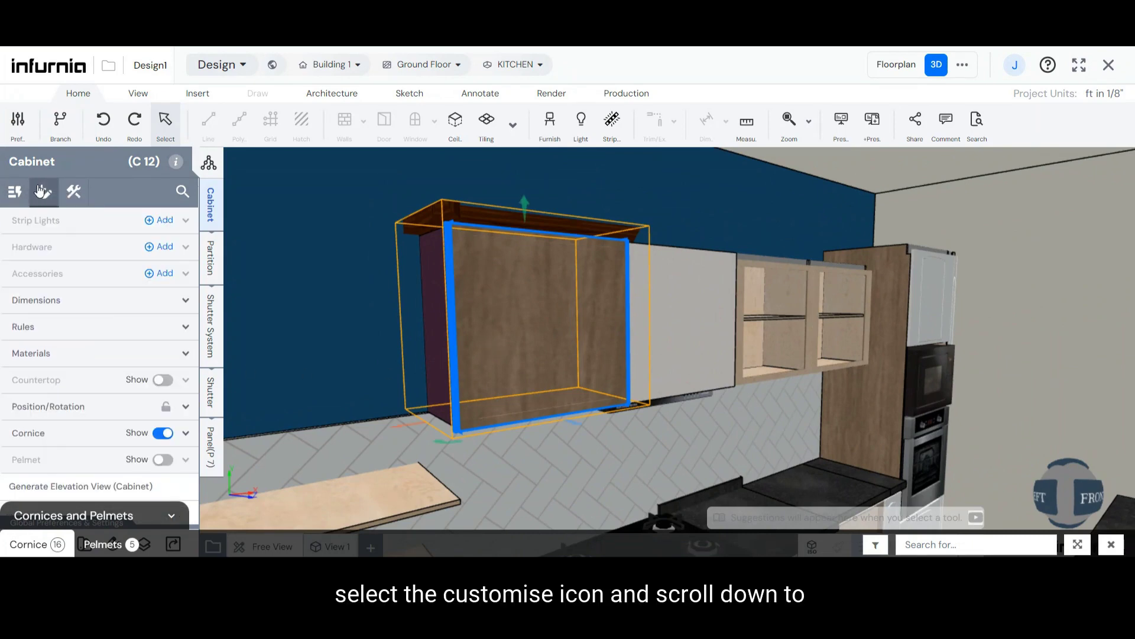
scroll(118, 439, "down", 3)
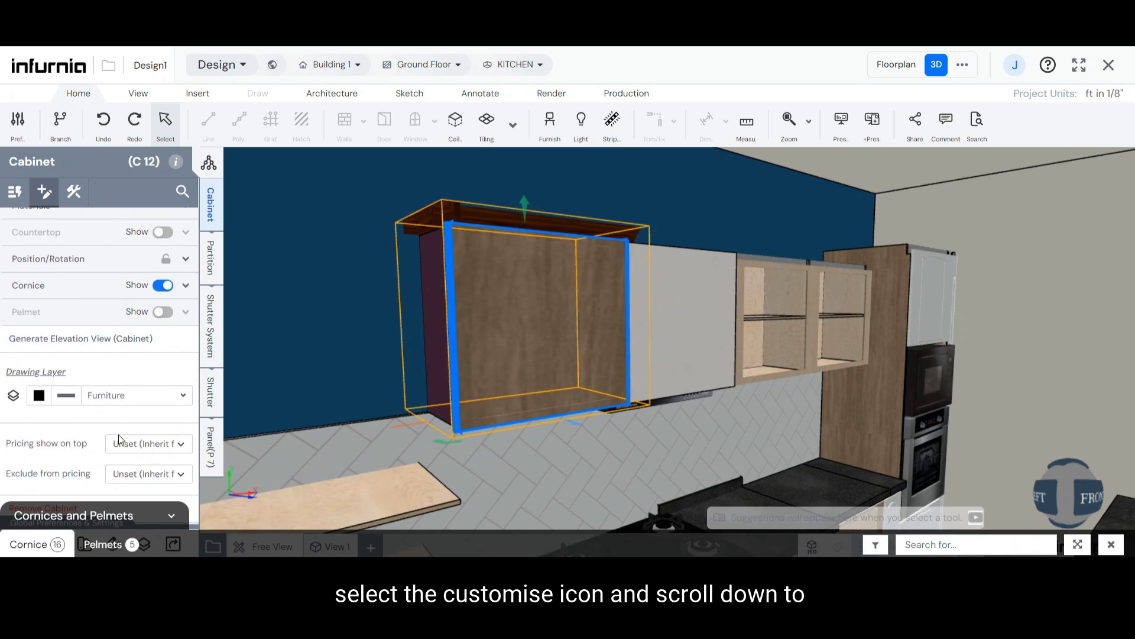
left_click(164, 314)
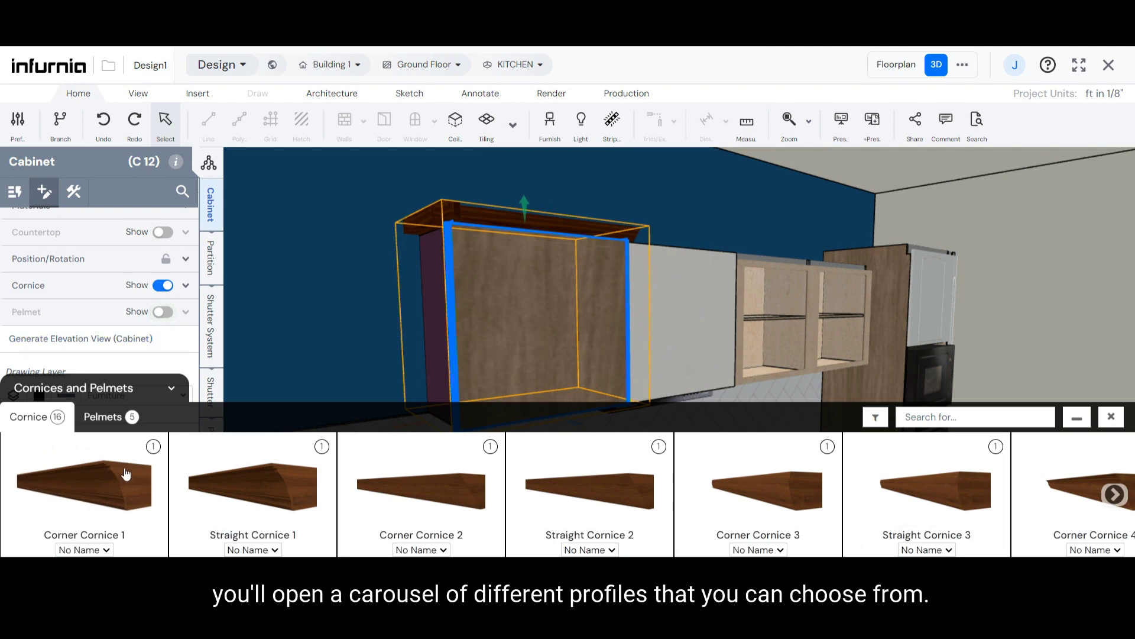
scroll(125, 470, "right", 3)
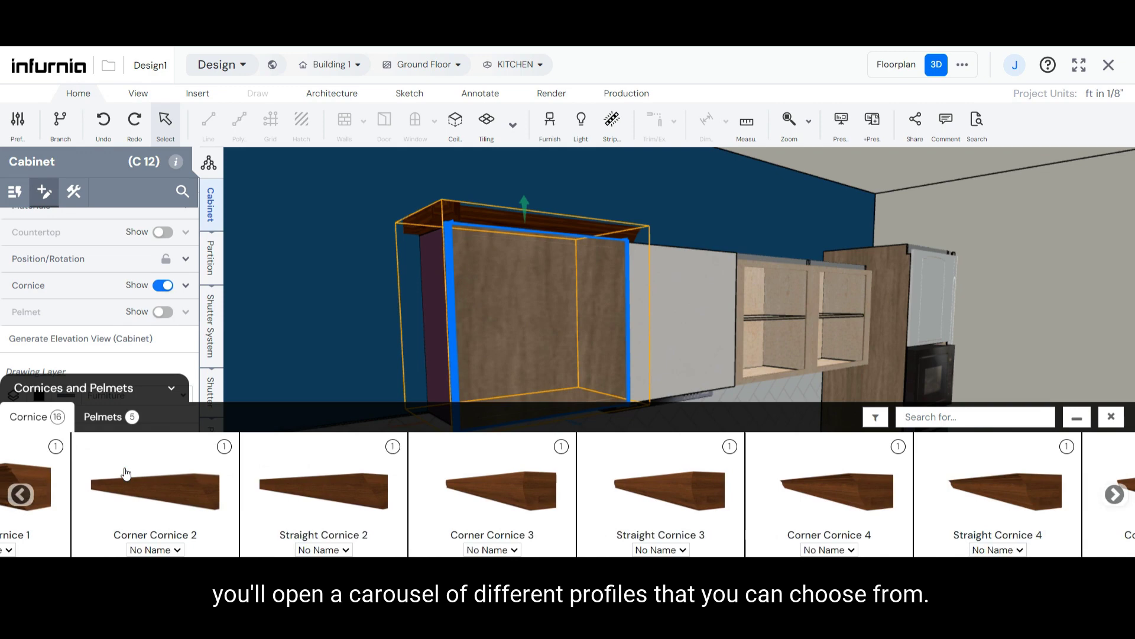
scroll(126, 476, "left", 3)
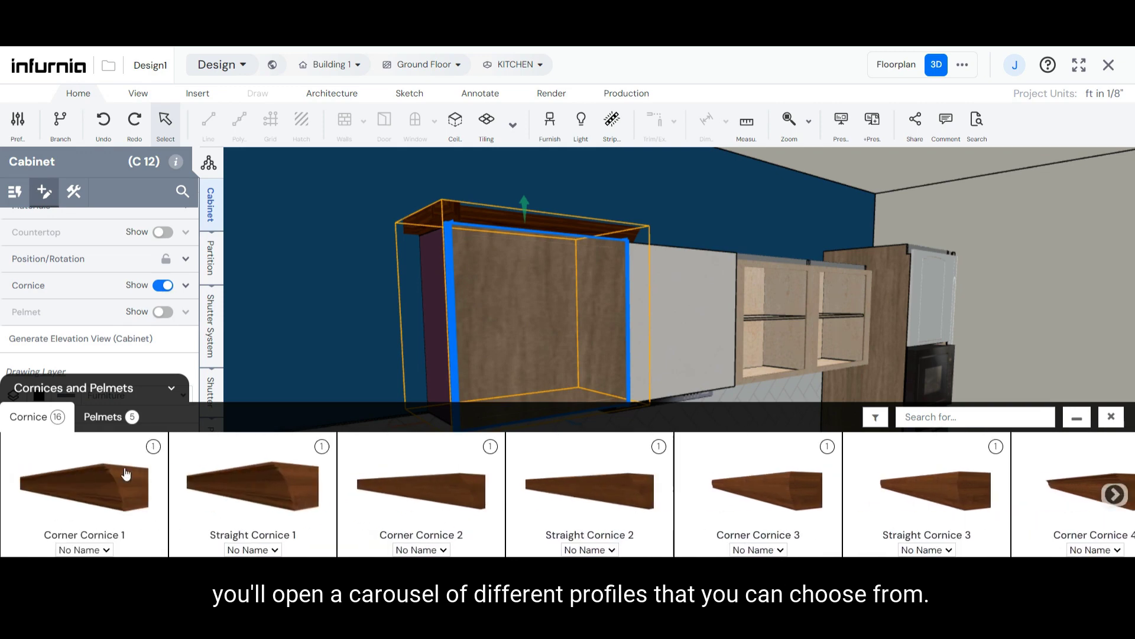
Step: Add Straight Pelmet 1 from the Pelmets tab and orbit the view to inspect it
left_click(107, 417)
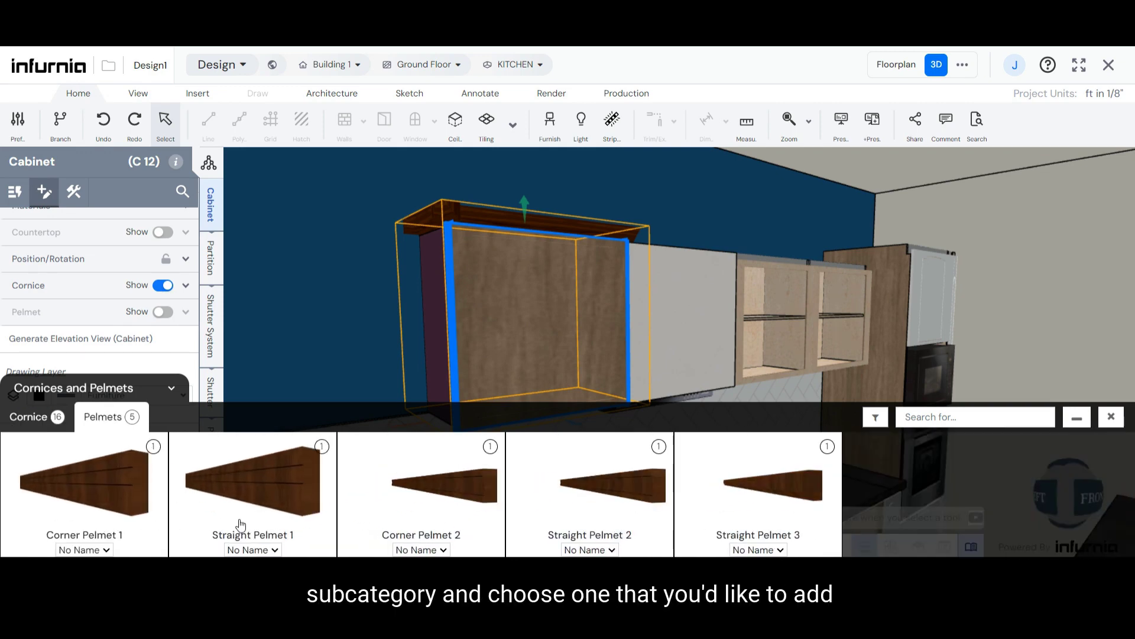
left_click(257, 493)
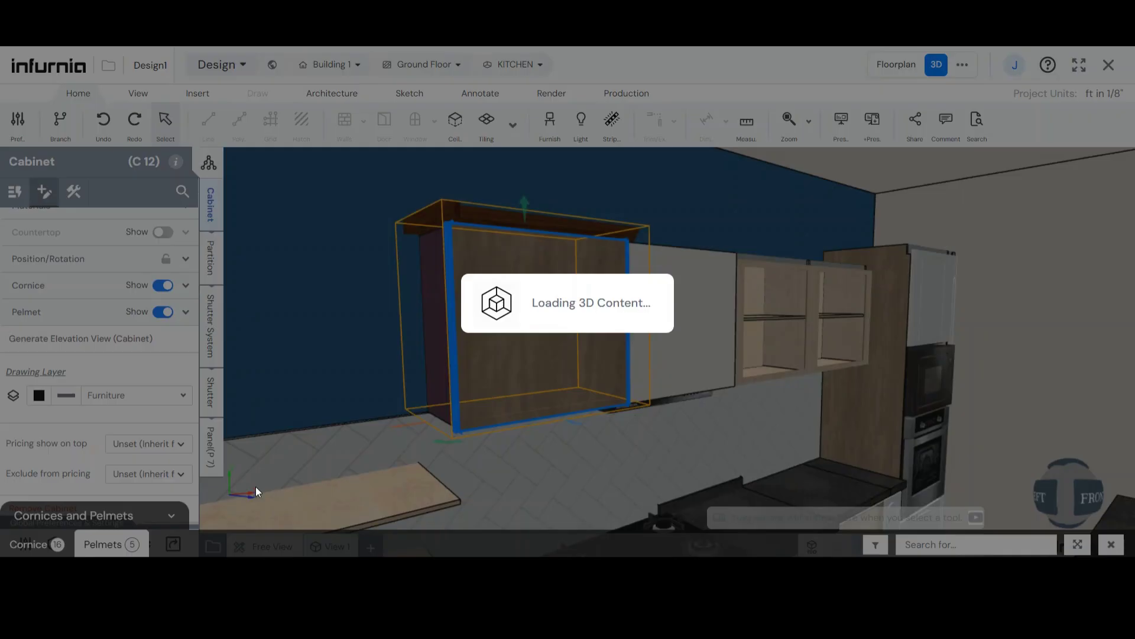
scroll(504, 495, "up", 2)
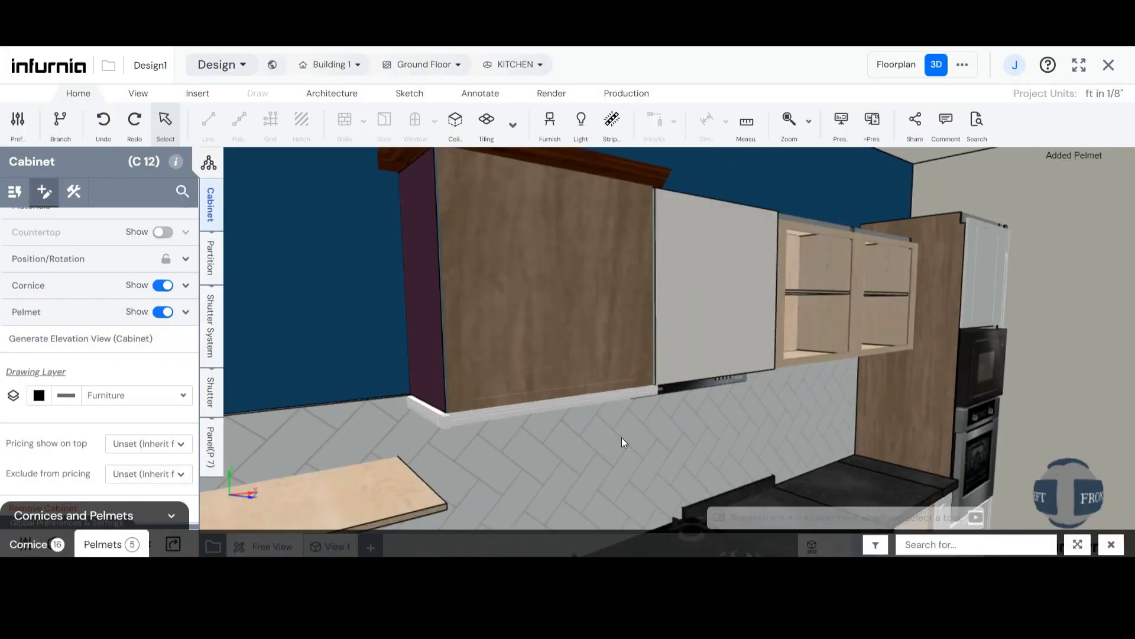
mouse_move(622, 438)
left_mouse_down()
mouse_move(527, 435)
mouse_move(611, 448)
left_mouse_up()
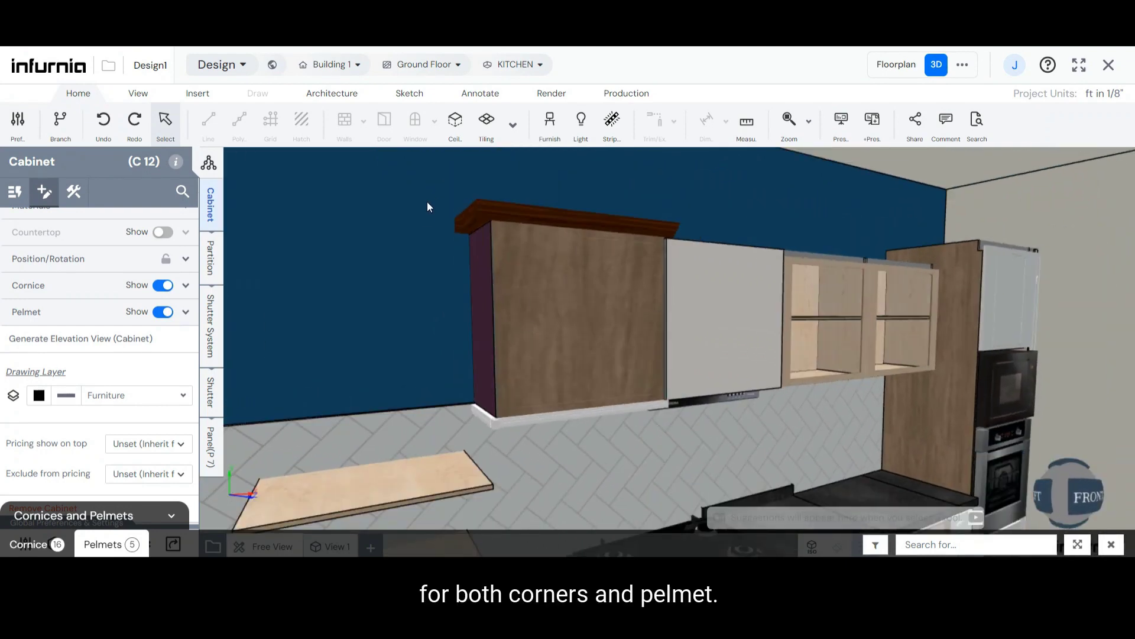
Step: Expand the Cornice settings and enter 4 in the Offset inches field
scroll(447, 216, "up", 2)
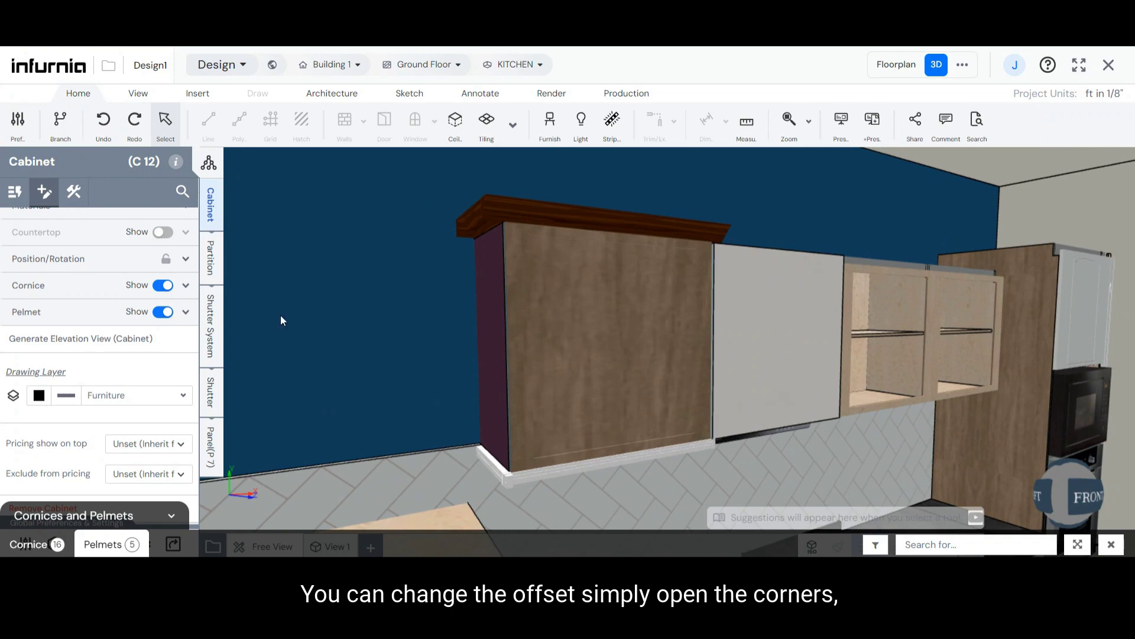
left_click(95, 291)
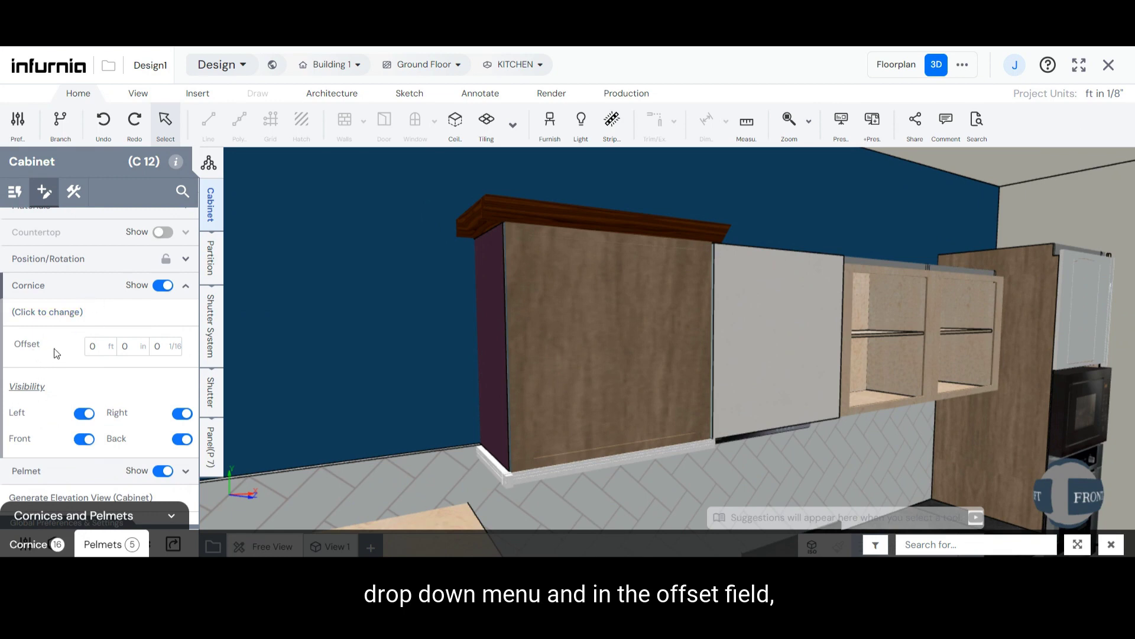
left_click(129, 347)
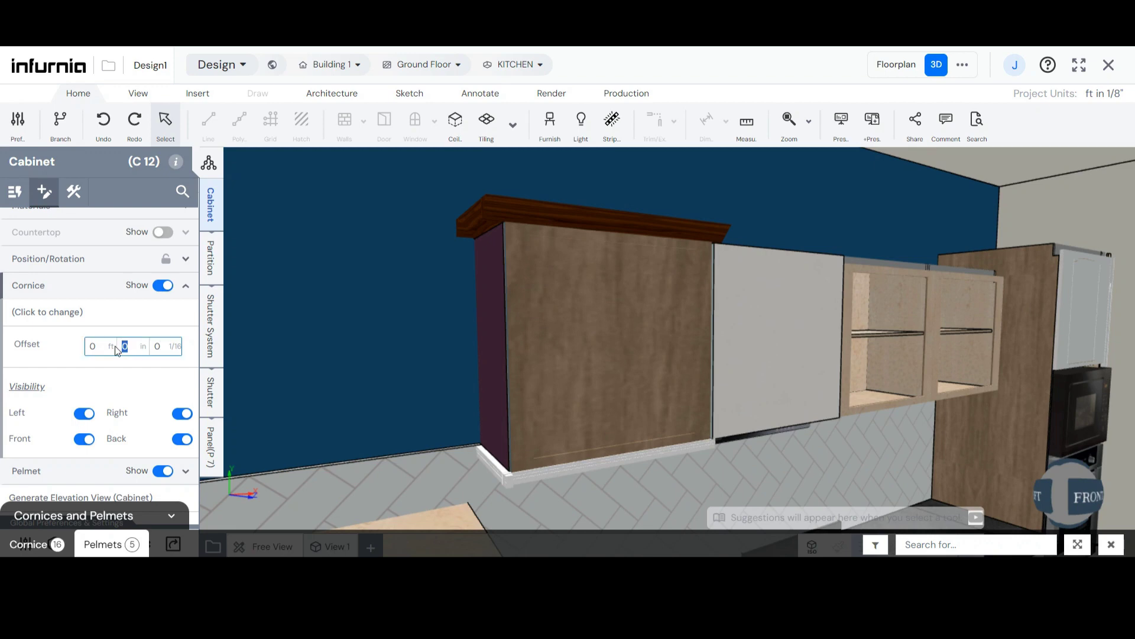
key("Return")
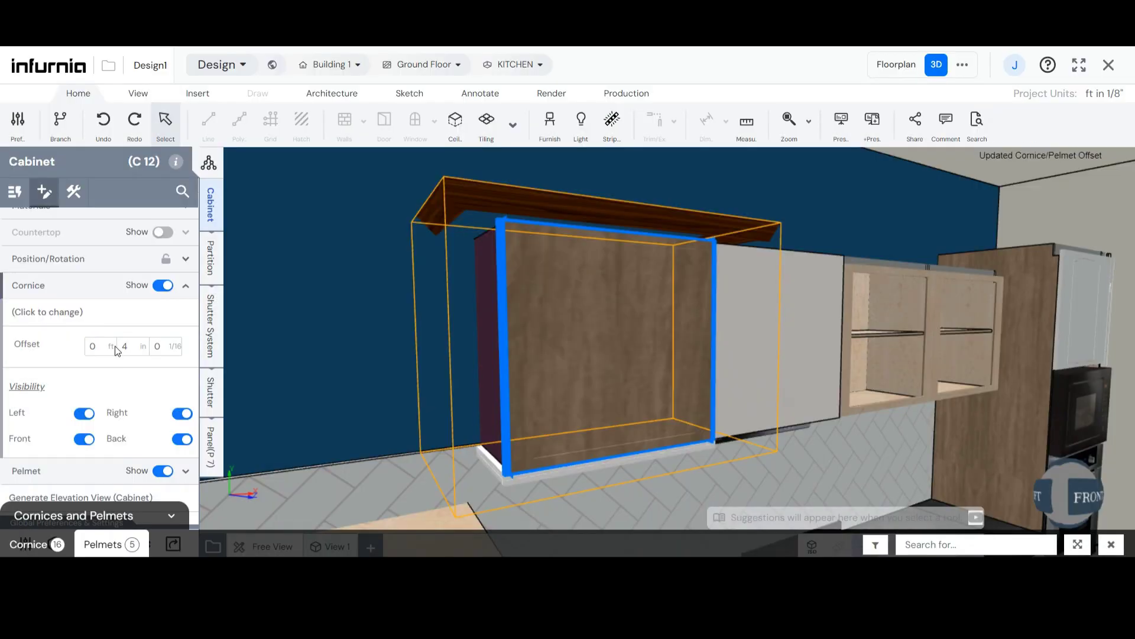
Step: Expand the Pelmet settings and enter 4 in its Offset inches field
scroll(113, 361, "down", 1)
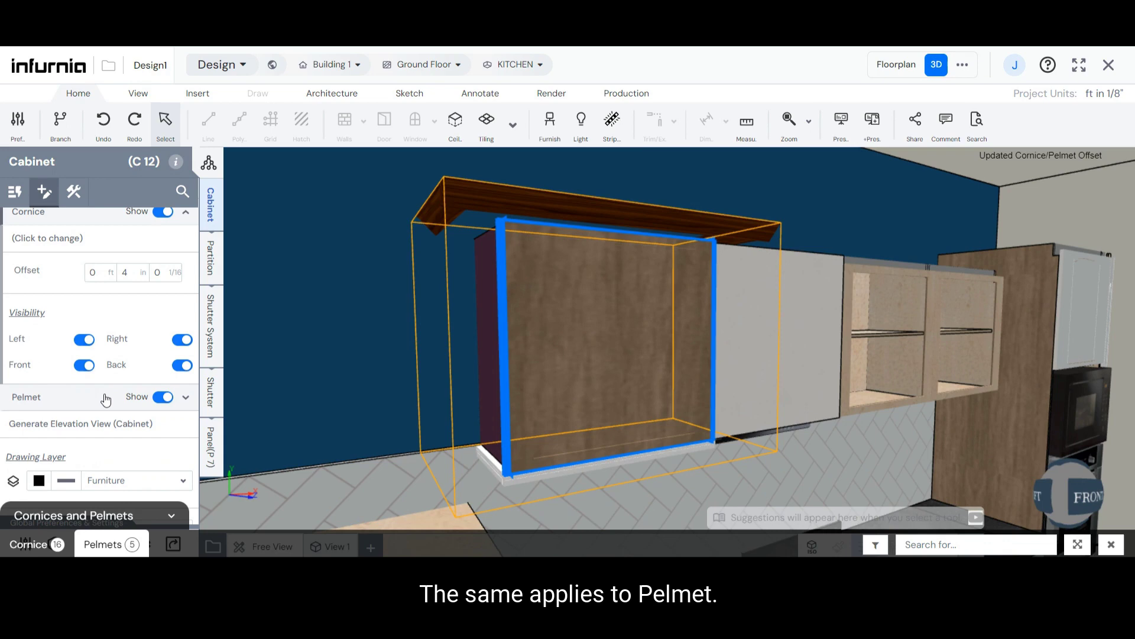
left_click(106, 400)
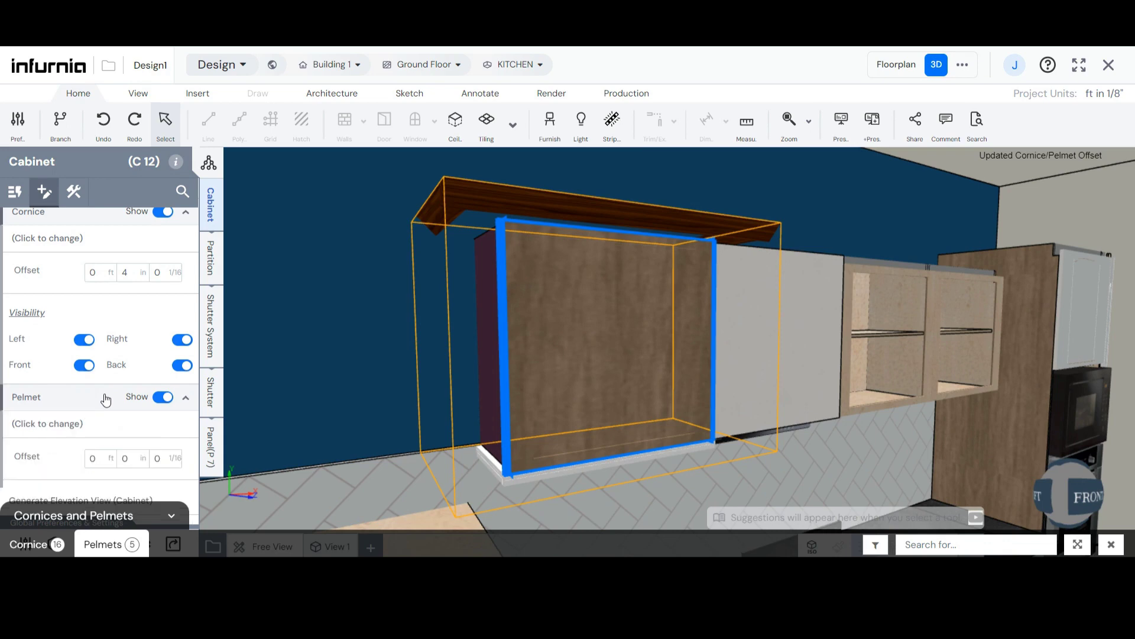
scroll(106, 400, "down", 1)
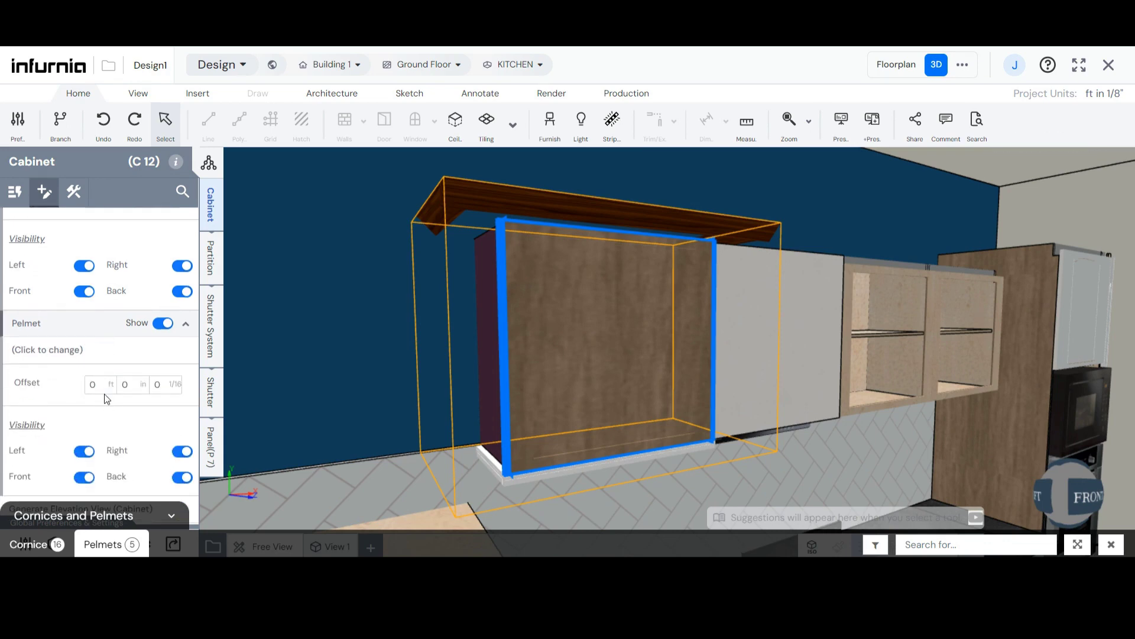
left_click(131, 388)
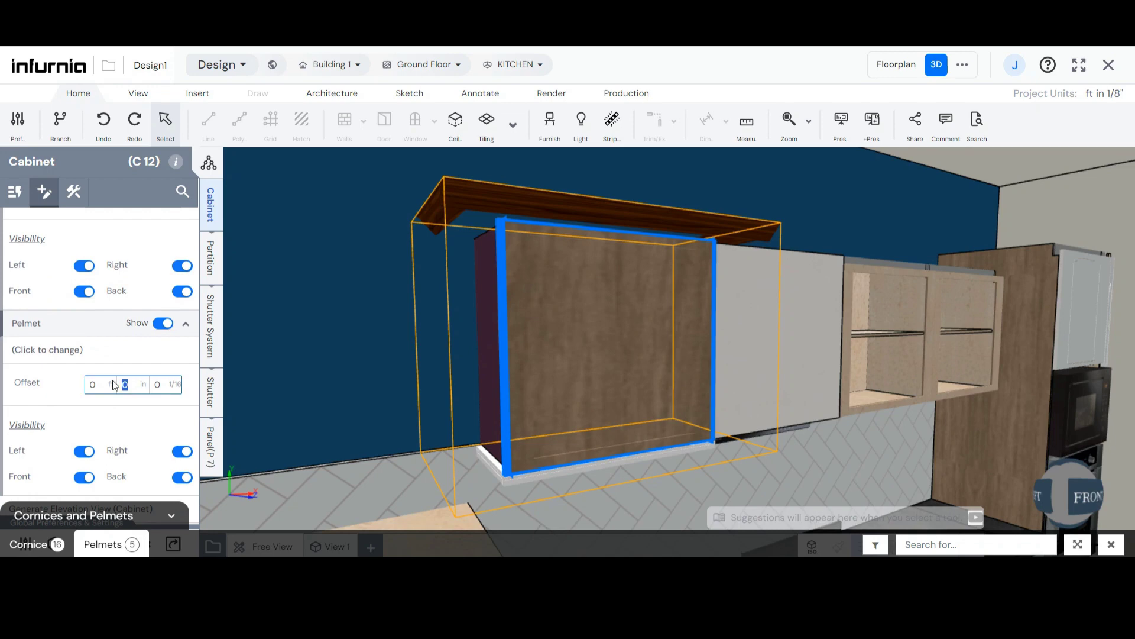
type("4")
key("Return")
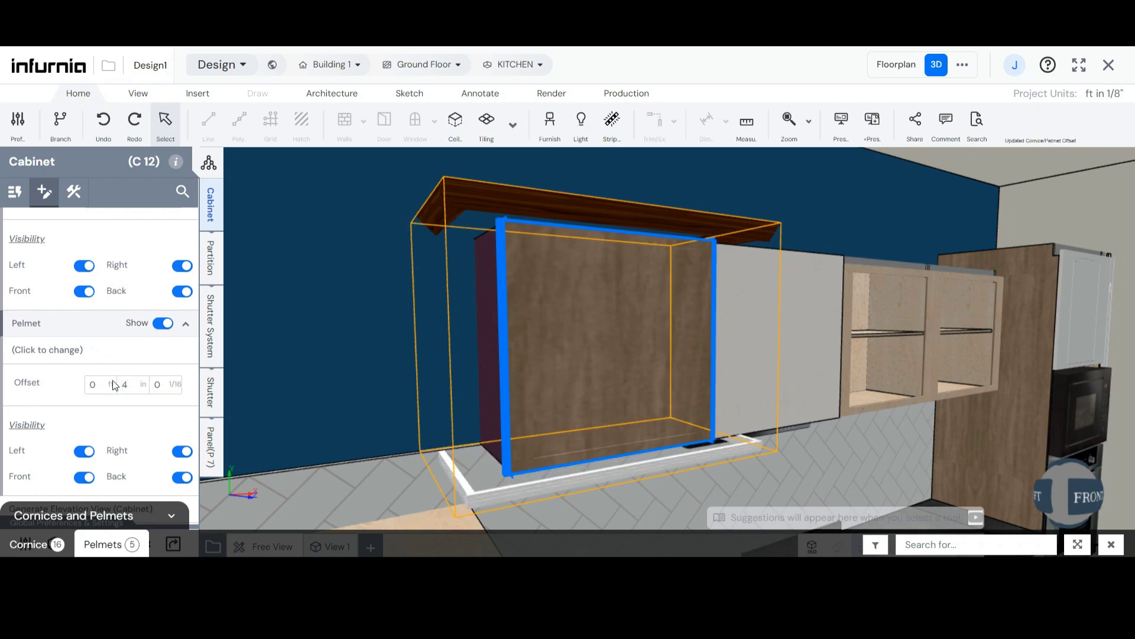
scroll(115, 379, "up", 2)
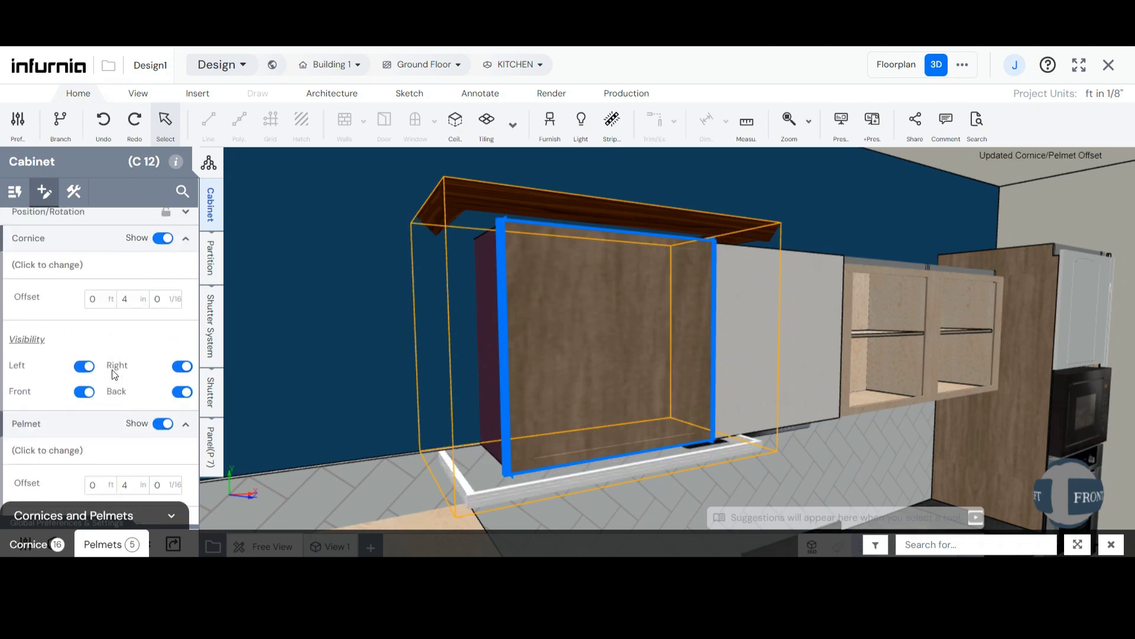
Step: Reselect wall cabinet C 12 and show its customisation options
left_click(312, 311)
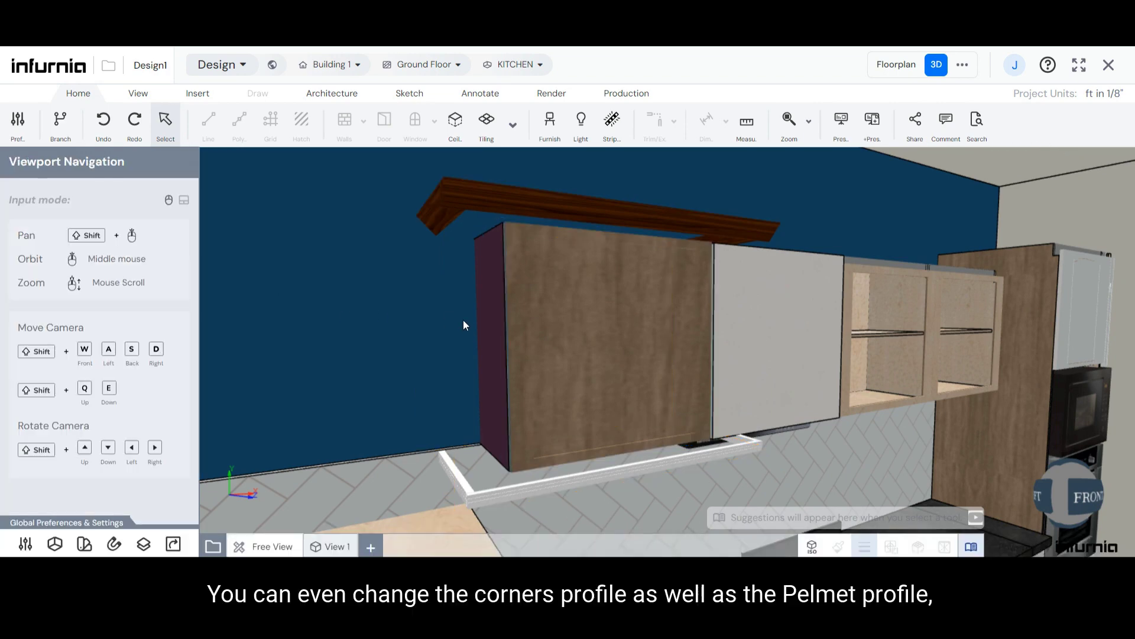
left_click(527, 272)
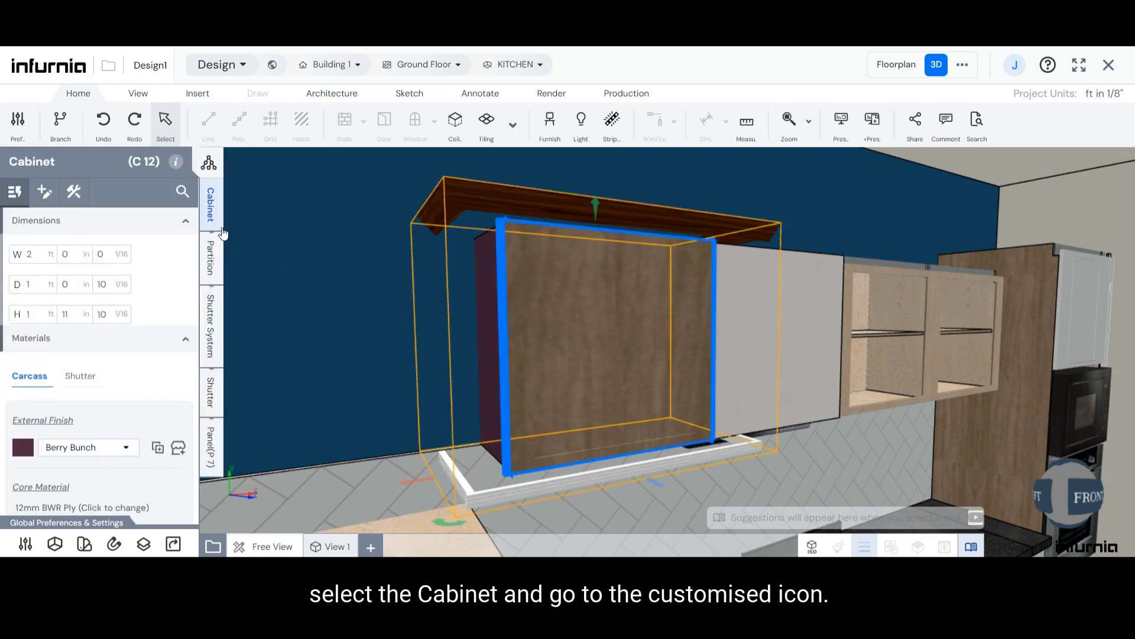
left_click(44, 191)
scroll(63, 359, "down", 1)
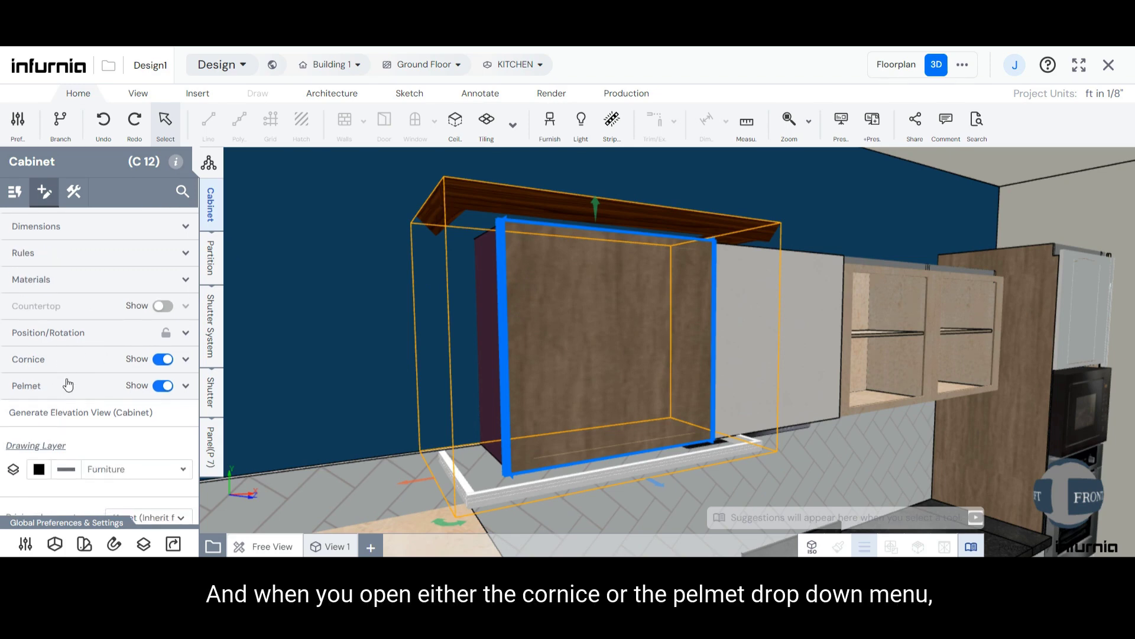
Step: Change the cornice profile to Corner Pelmet 2 from the Cornices and Pelmets catalogue
left_click(69, 363)
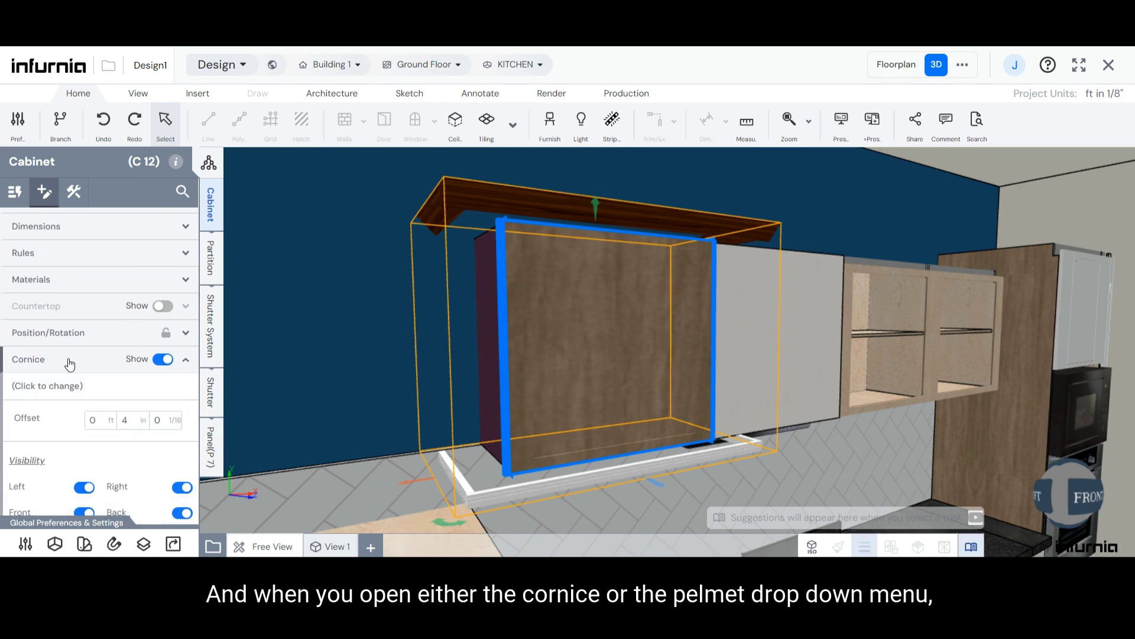
scroll(69, 363, "down", 1)
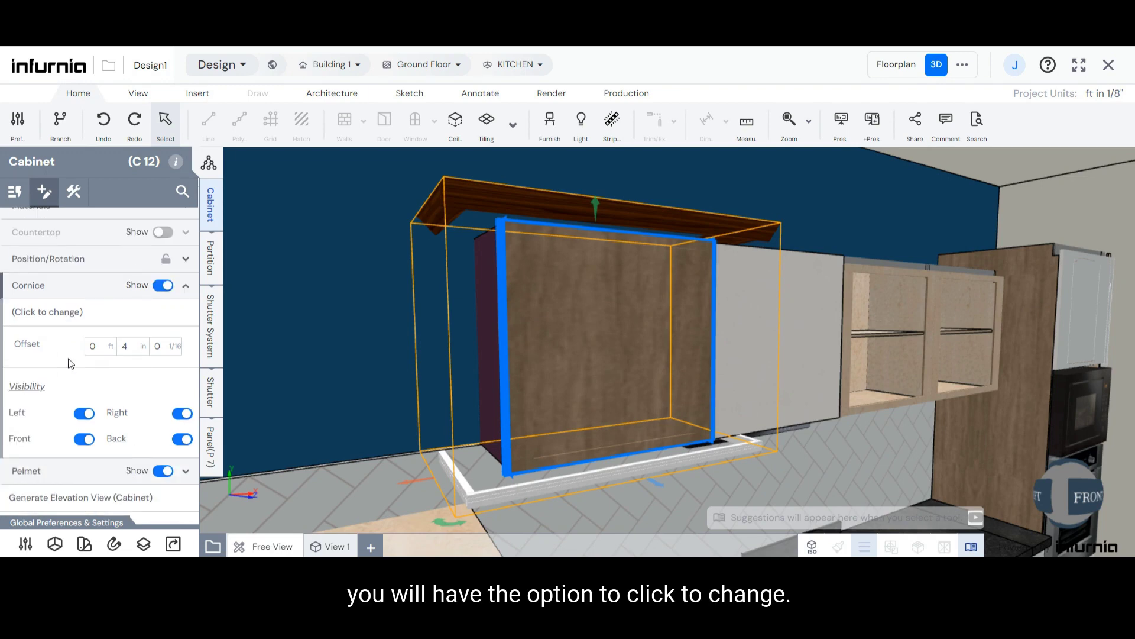
left_click(57, 320)
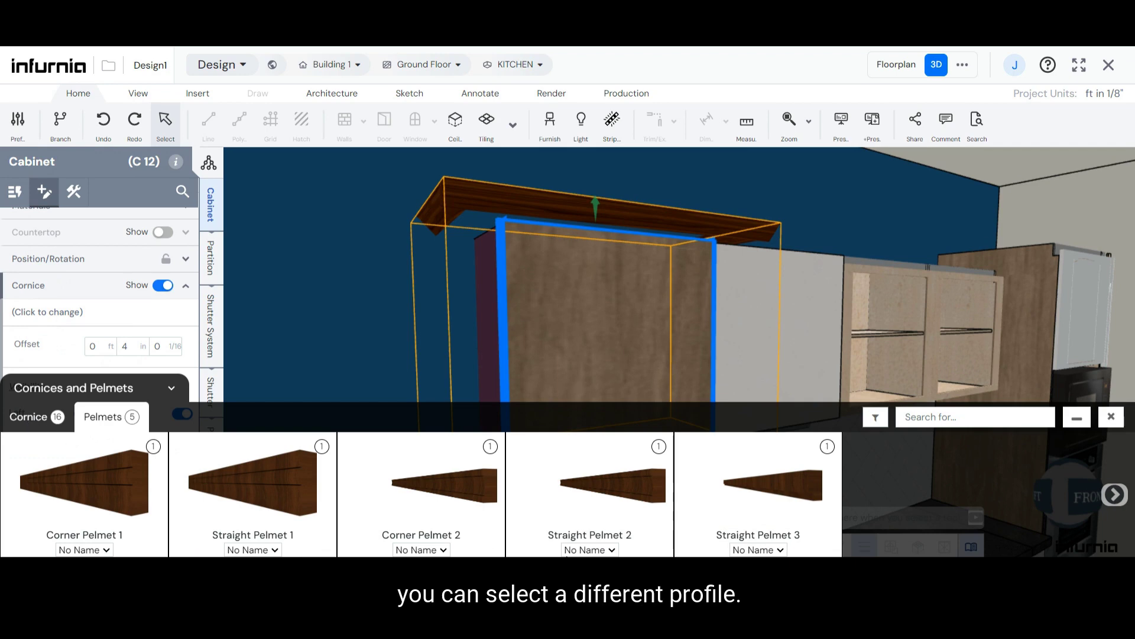
left_click(474, 499)
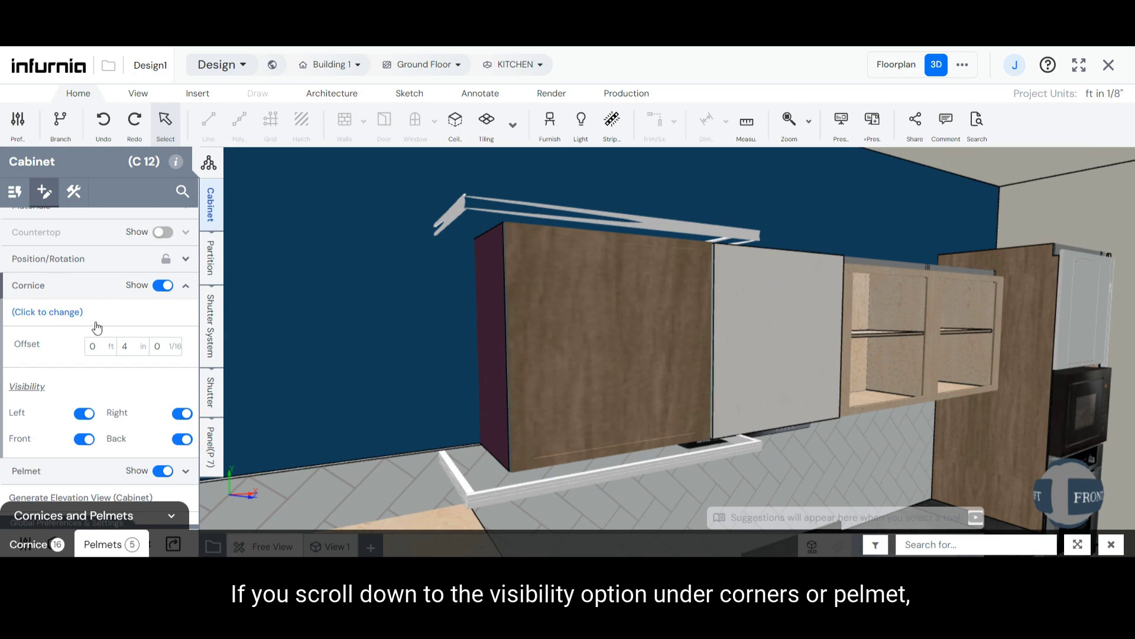
scroll(96, 324, "down", 2)
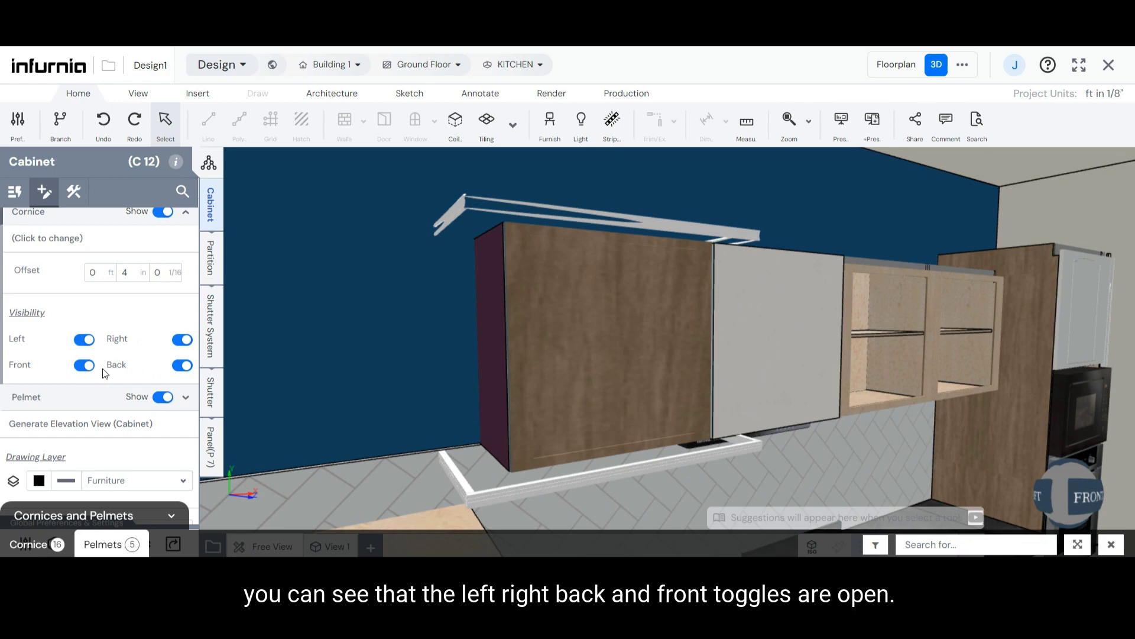
left_click(81, 344)
scroll(512, 292, "up", 3)
scroll(513, 290, "down", 2)
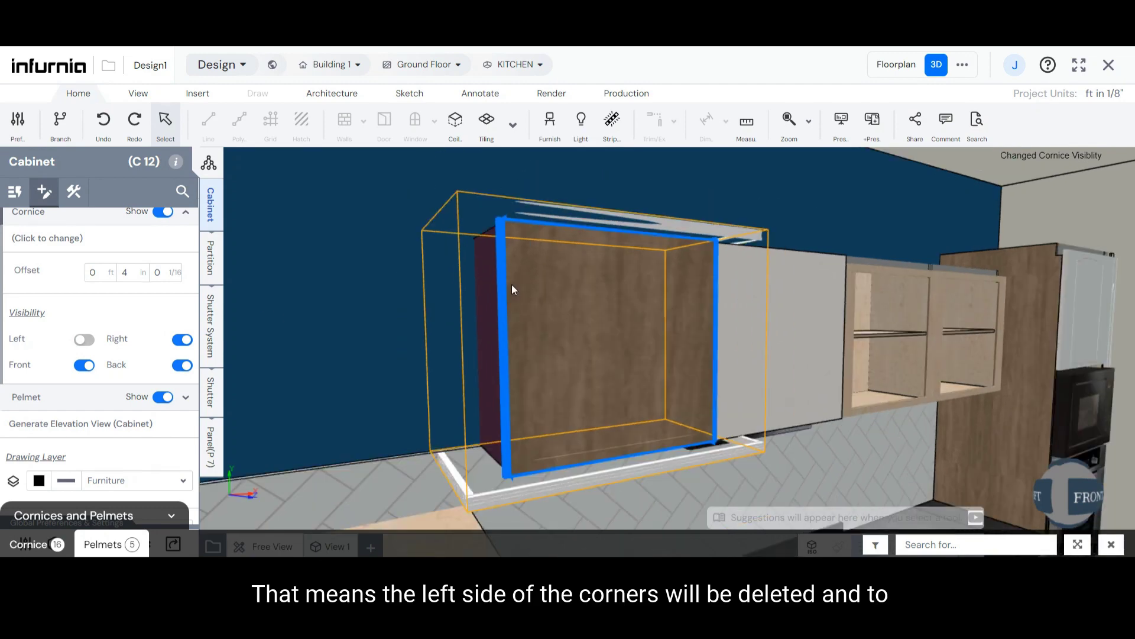
left_click(86, 340)
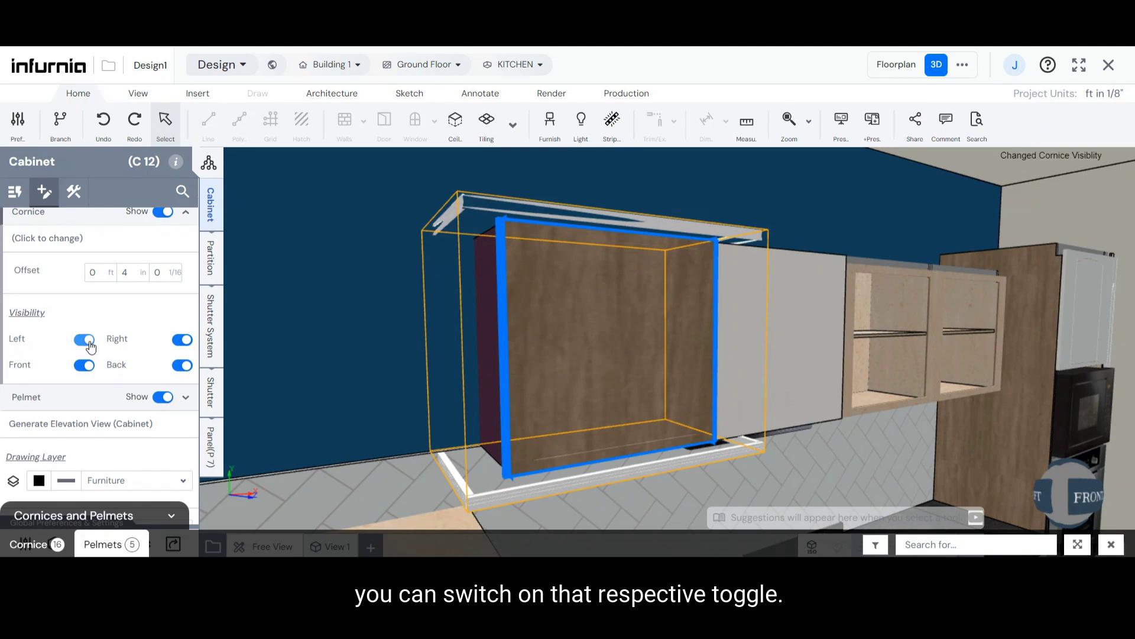
left_click(102, 398)
scroll(109, 355, "down", 3)
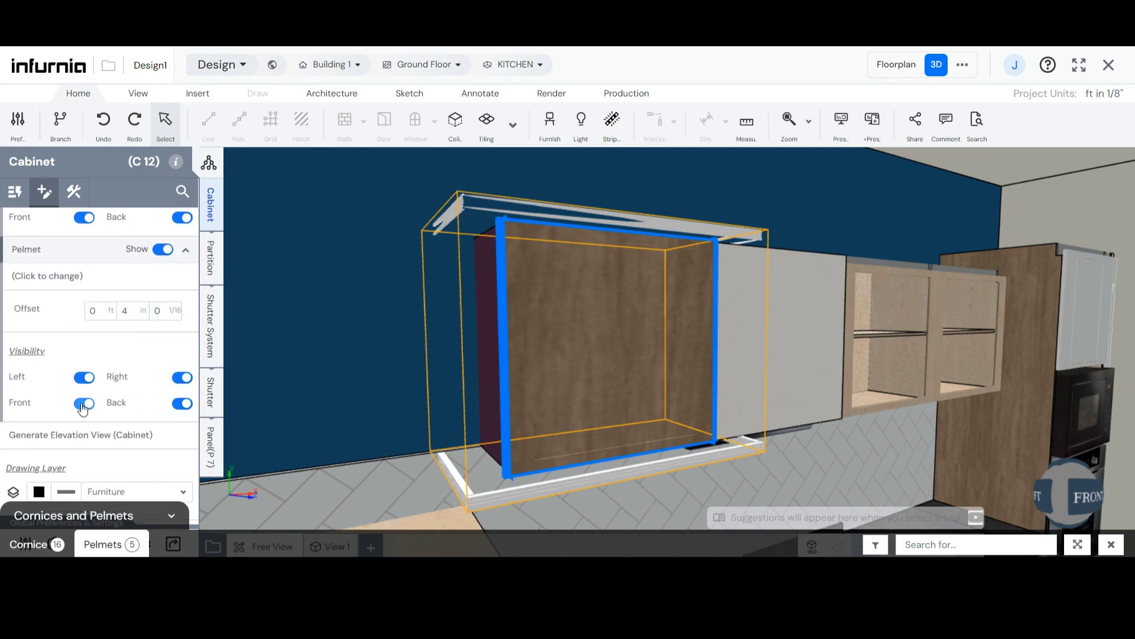
left_click(84, 404)
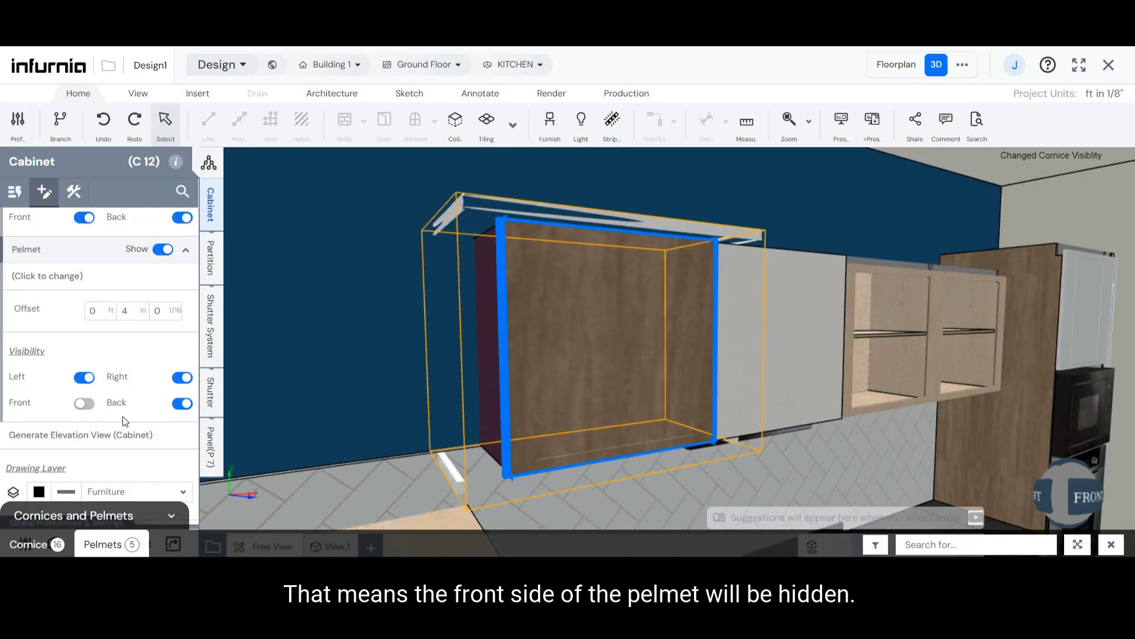
left_click(84, 404)
Step: Reselect cabinet C 12 and switch off both the Cornice and Pelmet Show toggles
left_click(362, 355)
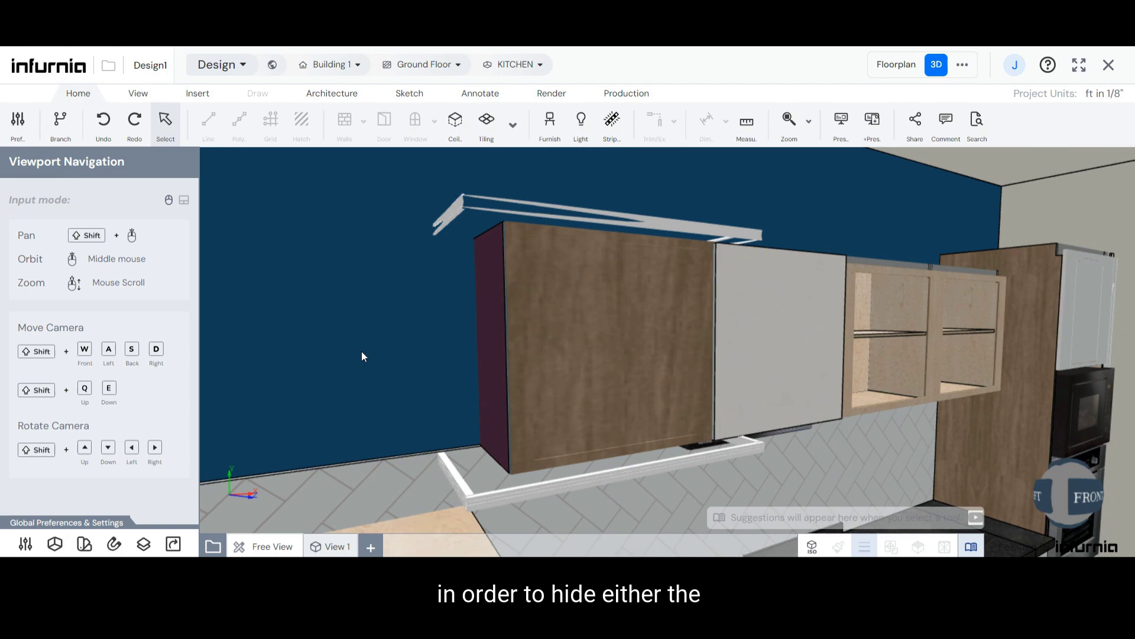
left_click(517, 356)
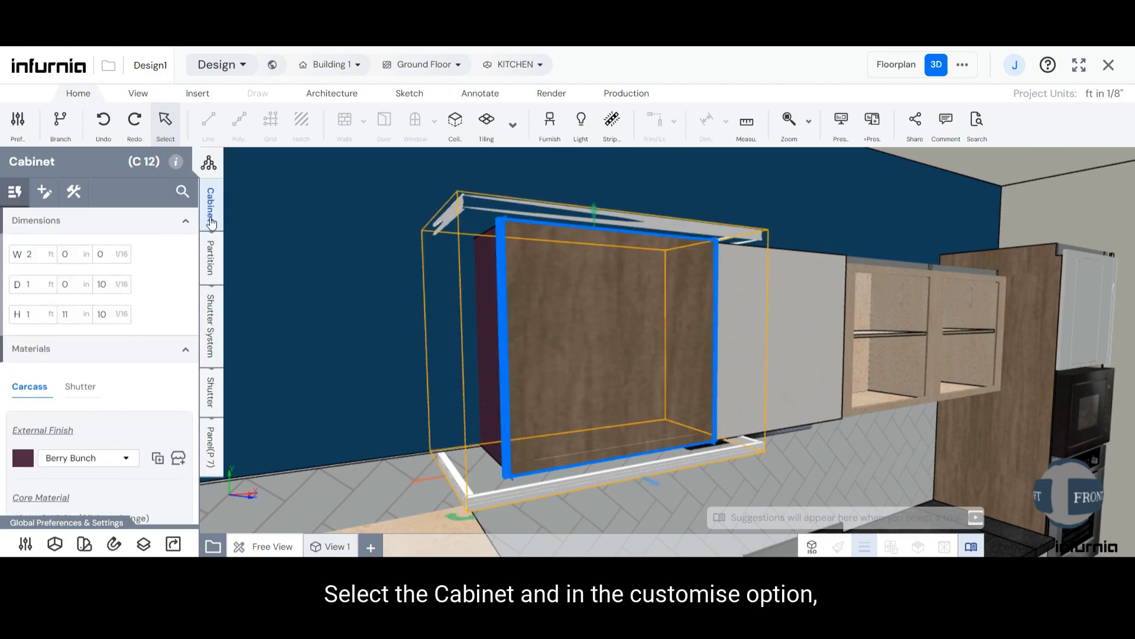
left_click(44, 191)
scroll(101, 378, "down", 2)
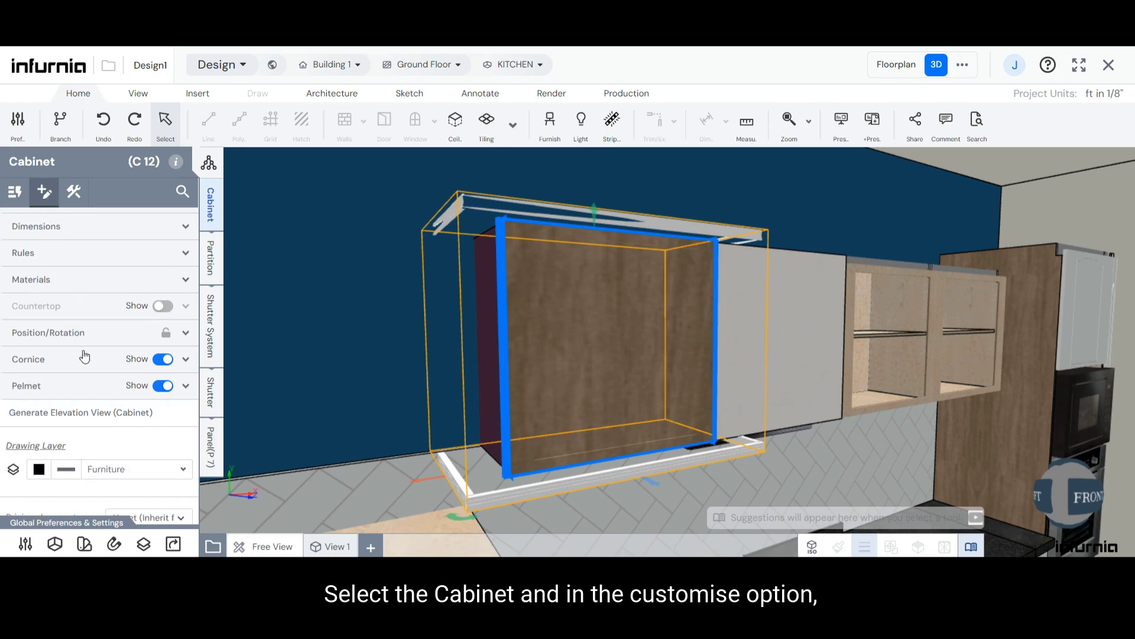
left_click(162, 360)
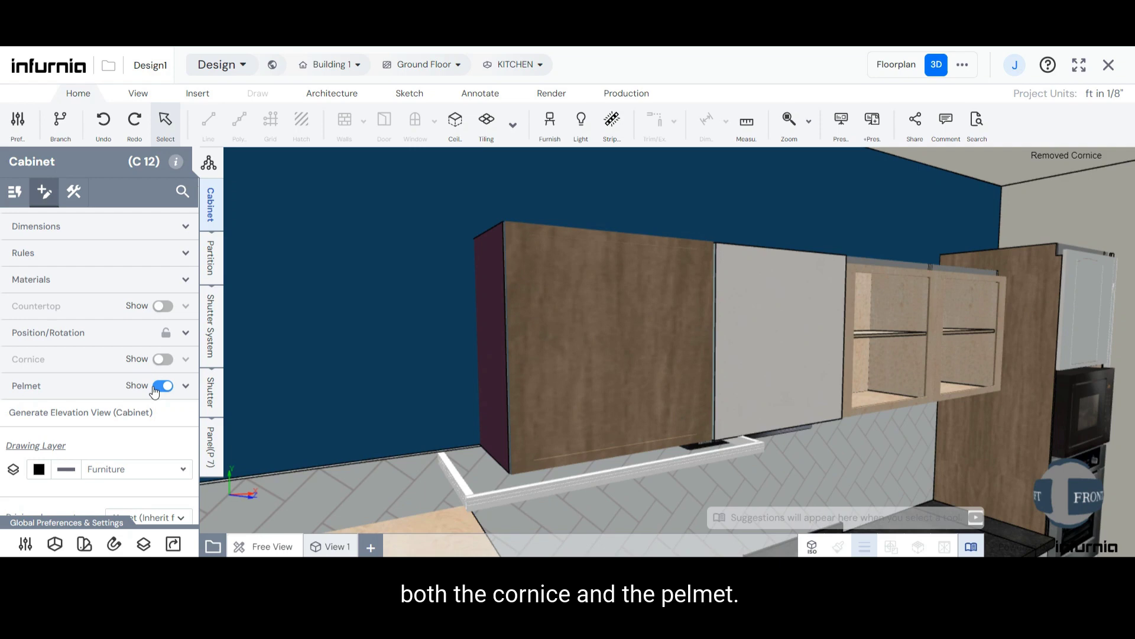
left_click(161, 387)
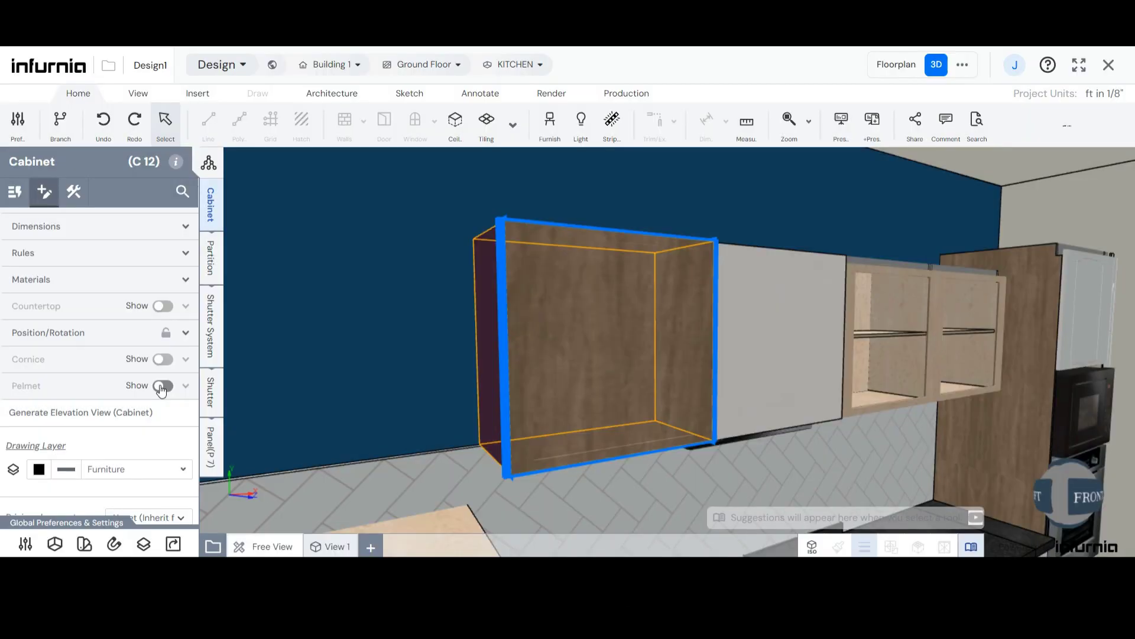